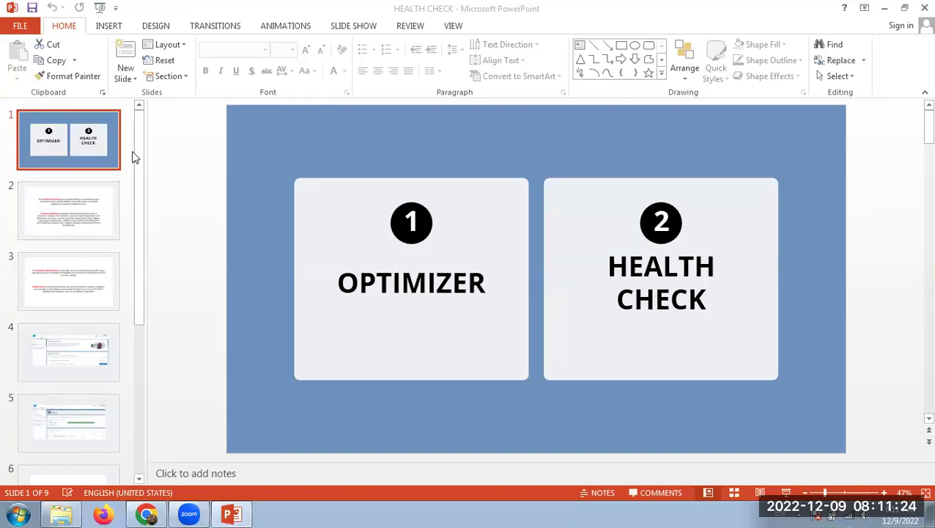
Display slide 2, which describes the Salesforce Optimizer
click(59, 220)
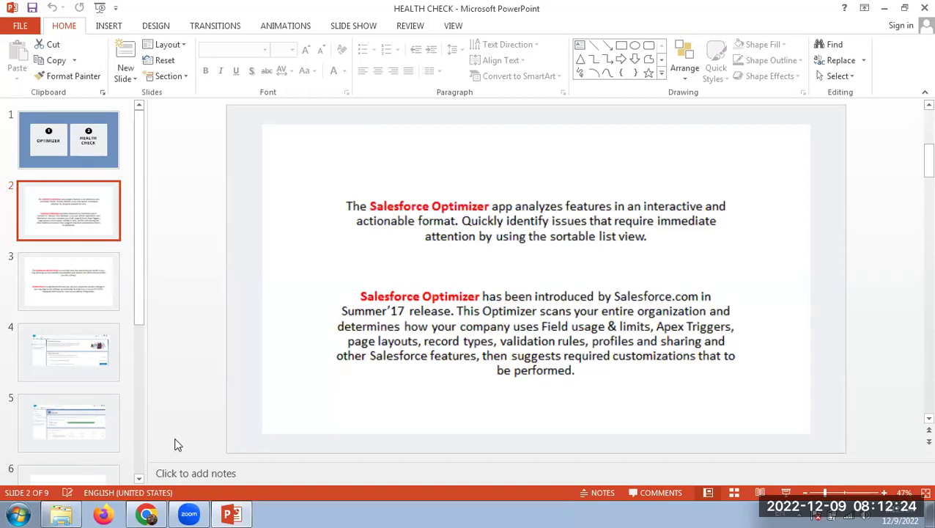
click(146, 514)
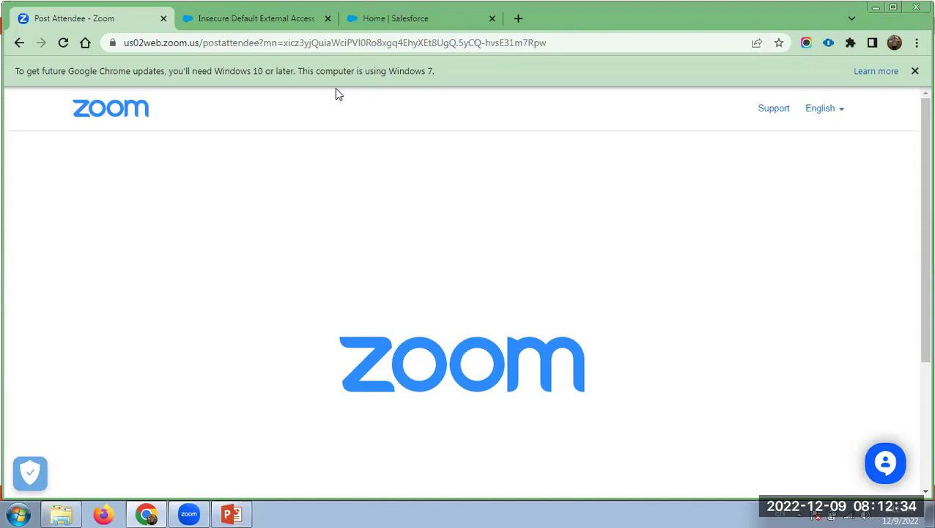
key(alt+Tab)
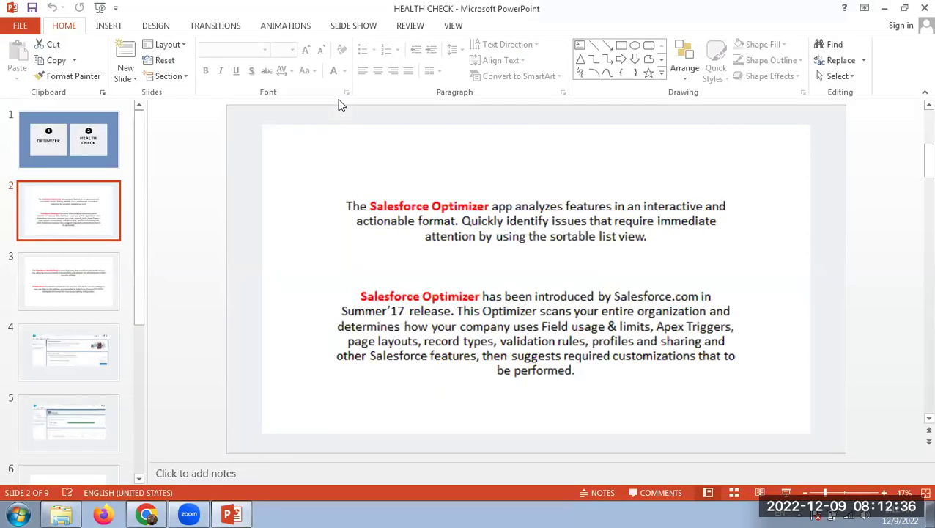
key(alt+Tab)
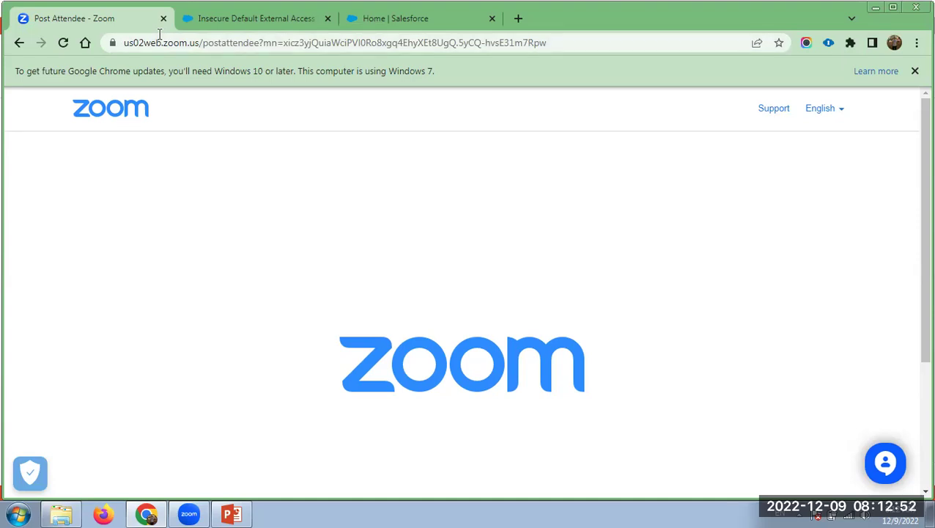
click(882, 9)
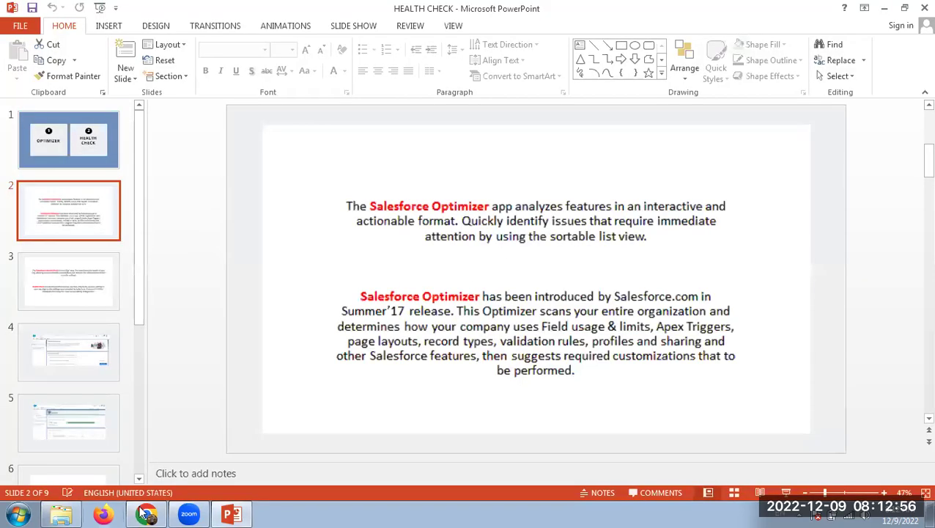
Switch to a new Google Chrome window and log in to the second saved Salesforce account through the ORGanizer extension
right_click(150, 513)
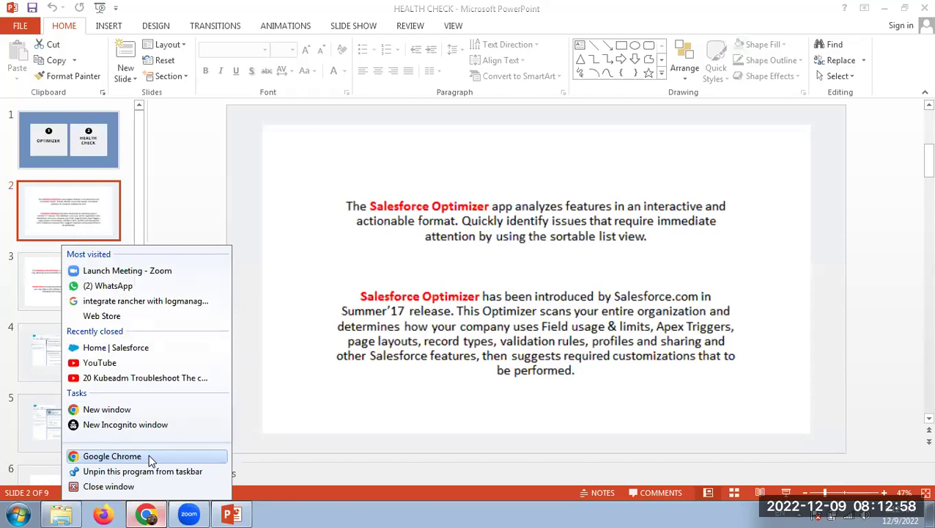
click(148, 456)
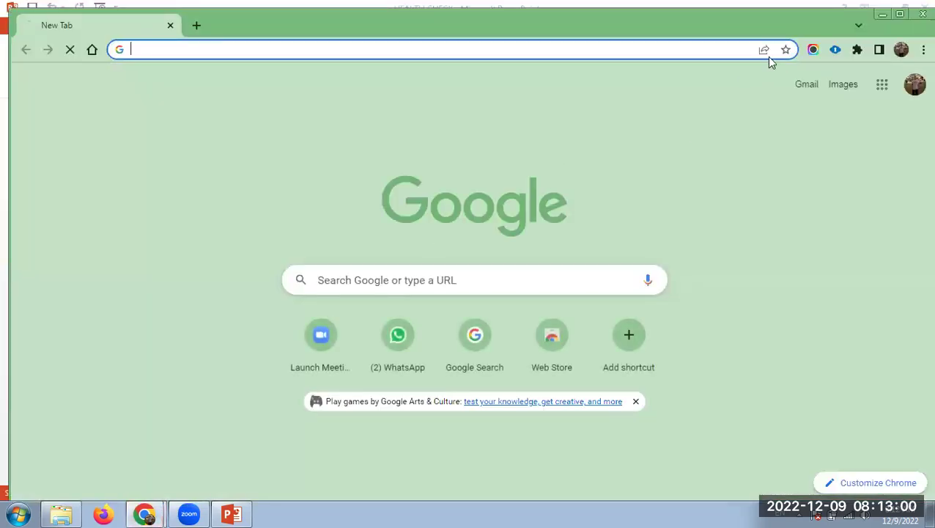
click(836, 49)
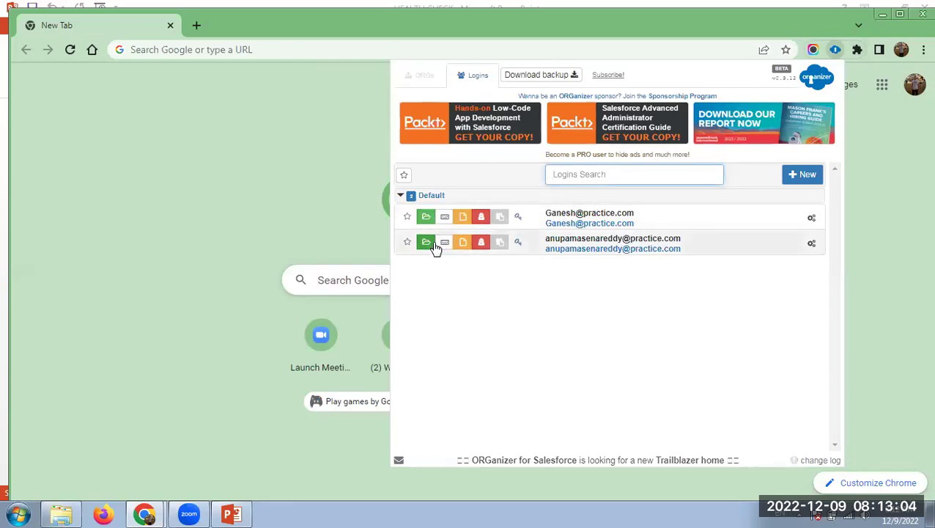
click(426, 244)
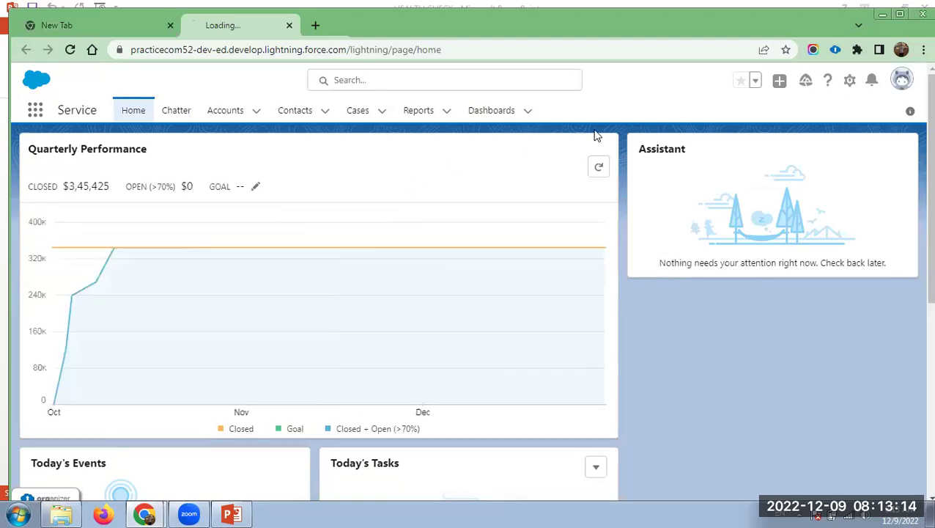
Open Salesforce Setup, search the setup pages for "optimiz", and open the Optimizer page
click(850, 81)
click(774, 136)
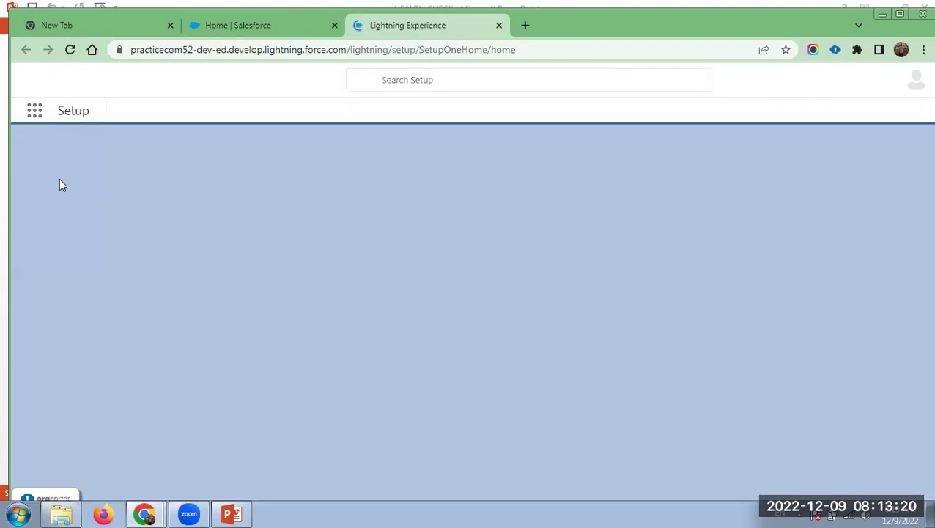
click(85, 149)
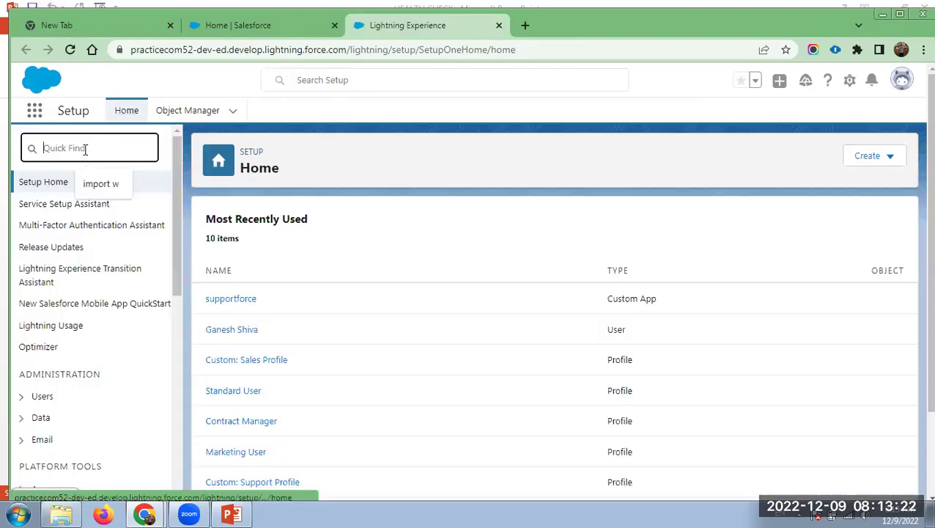
text(op)
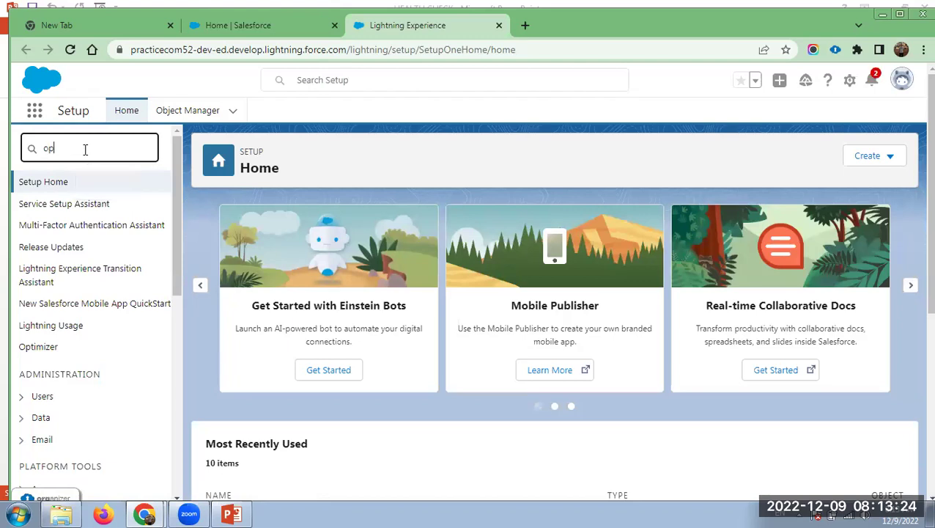
text(timiz)
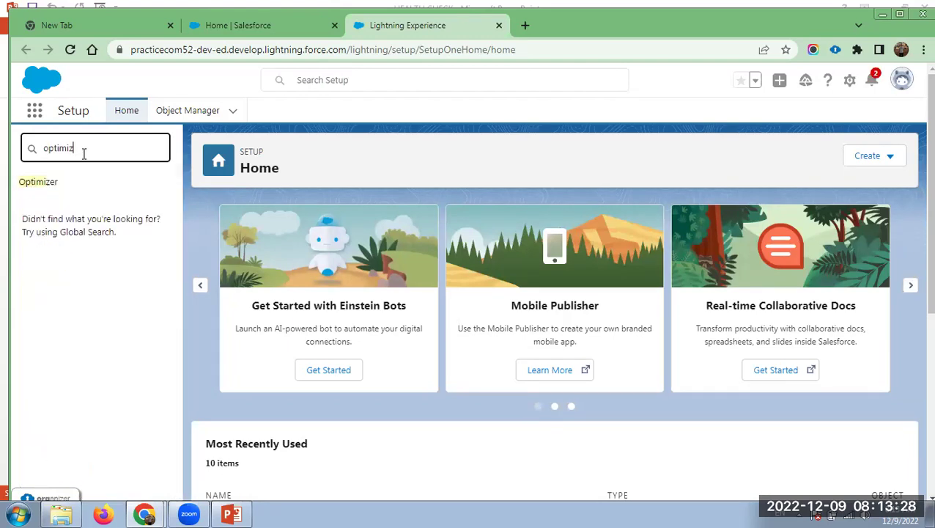
click(37, 185)
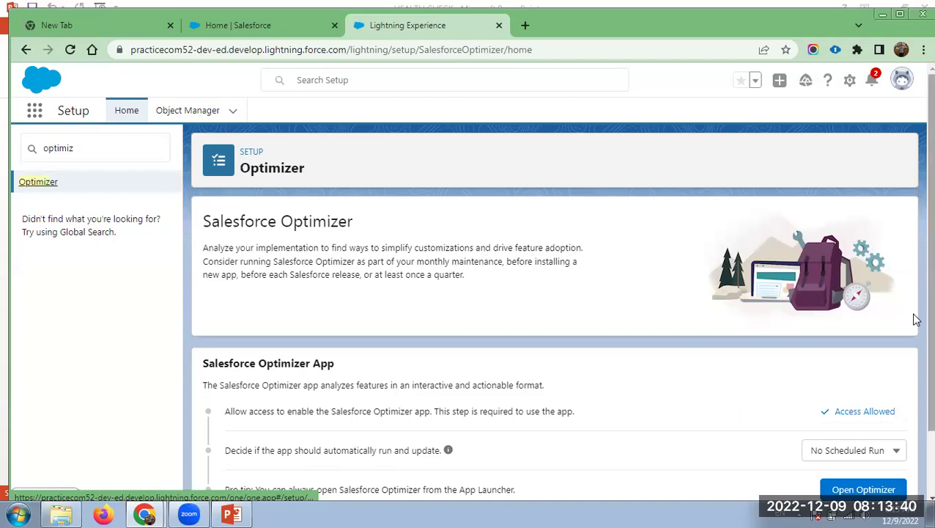
Examine the Salesforce Optimizer App settings, including the options for running it automatically, and keep No Scheduled Run
scroll(915, 311, down, 1)
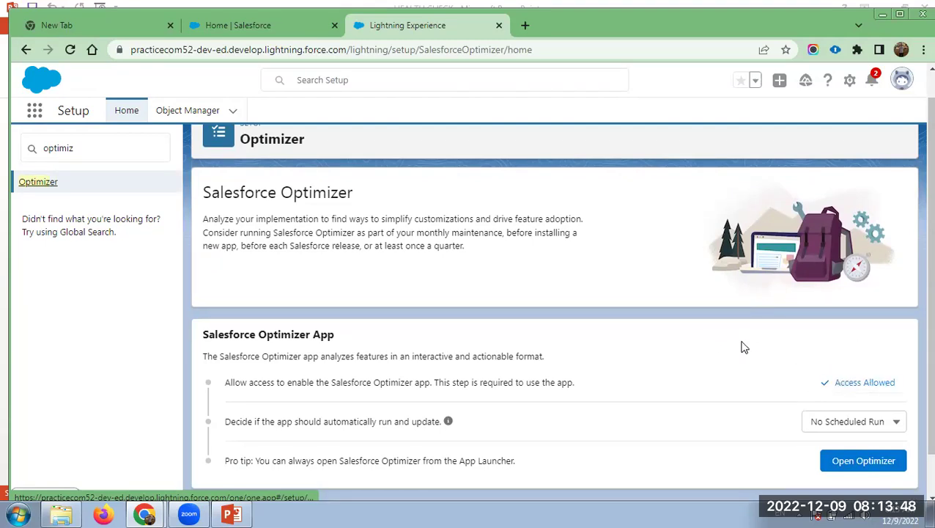
scroll(742, 346, down, 1)
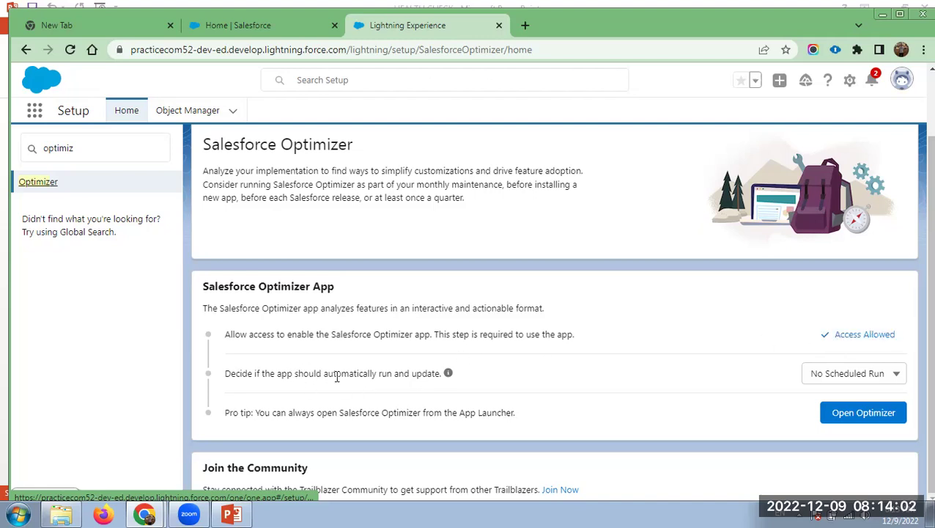
click(894, 373)
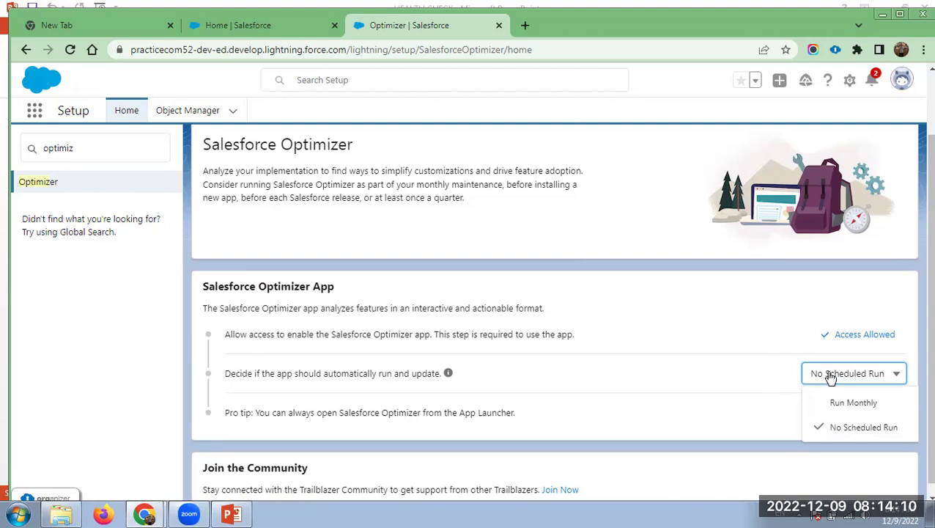
click(683, 388)
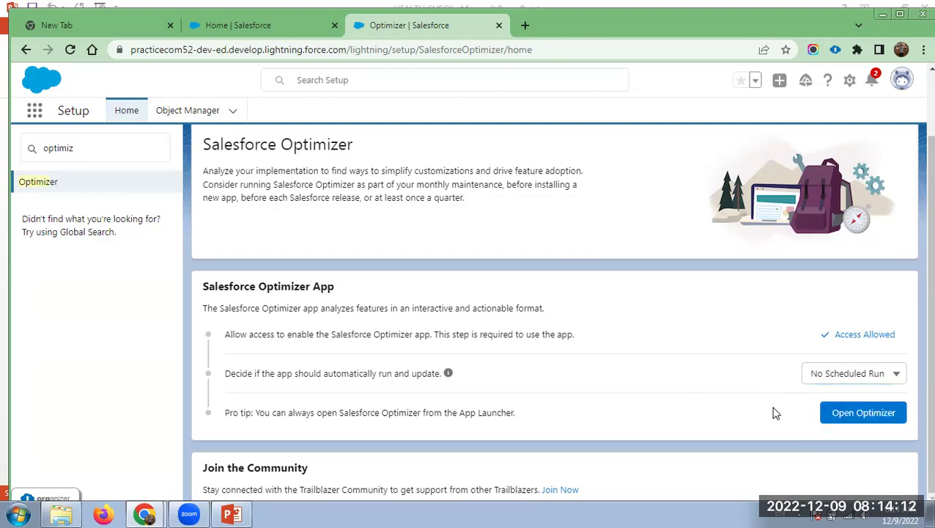
Run a new scan in the Salesforce Optimizer app and refresh its results page, dismissing the notification
click(844, 417)
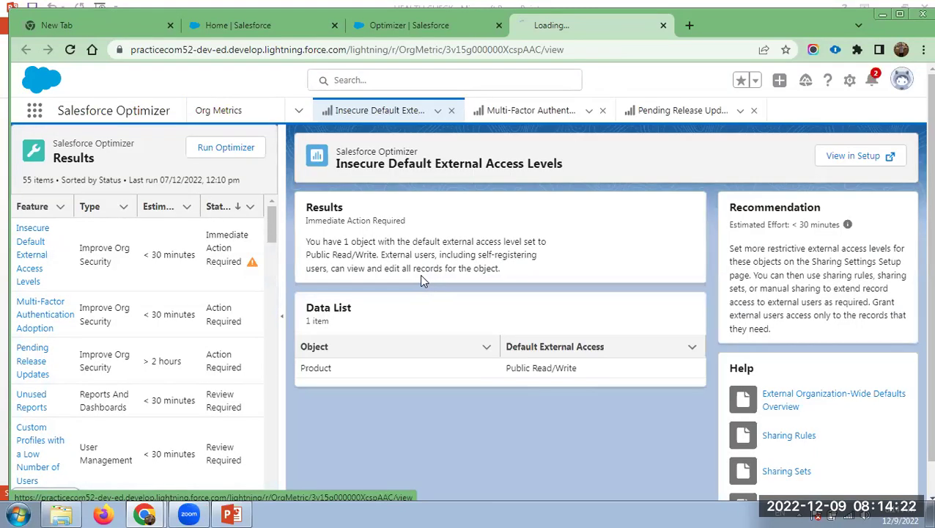
click(227, 149)
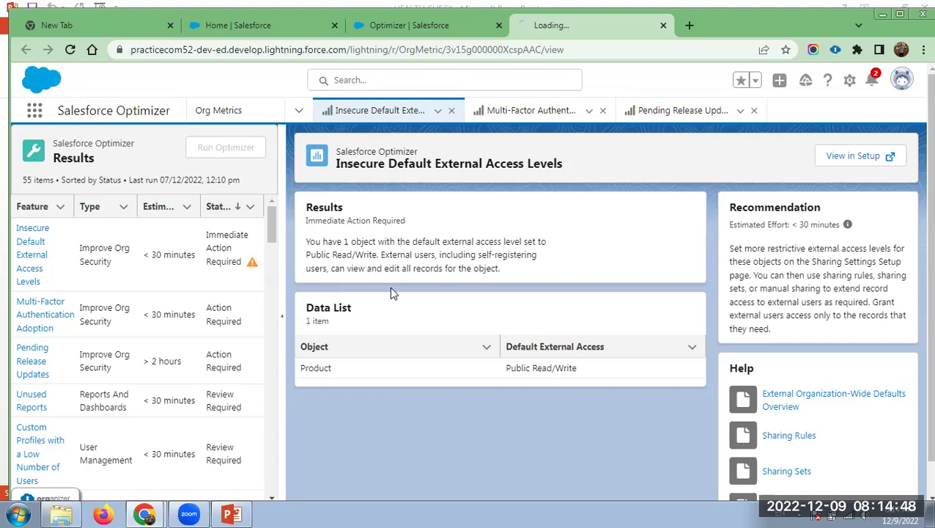
click(69, 50)
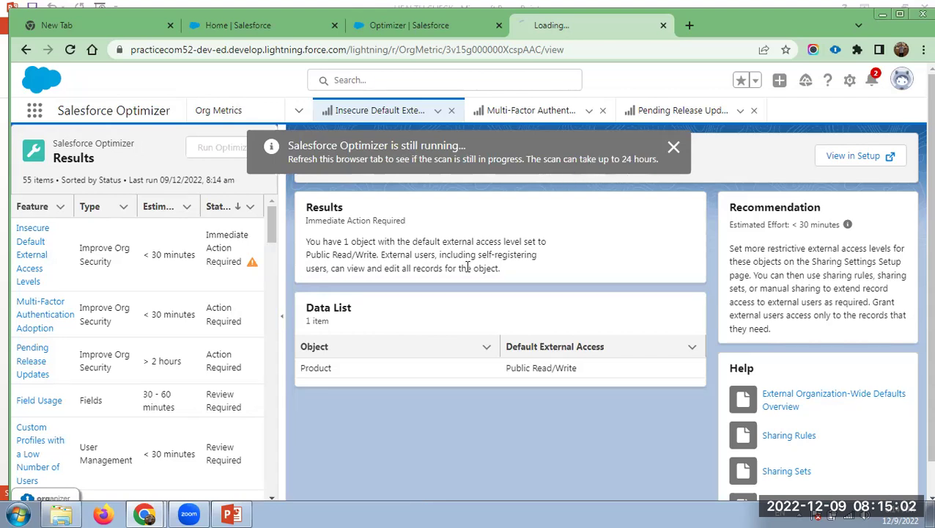
click(376, 350)
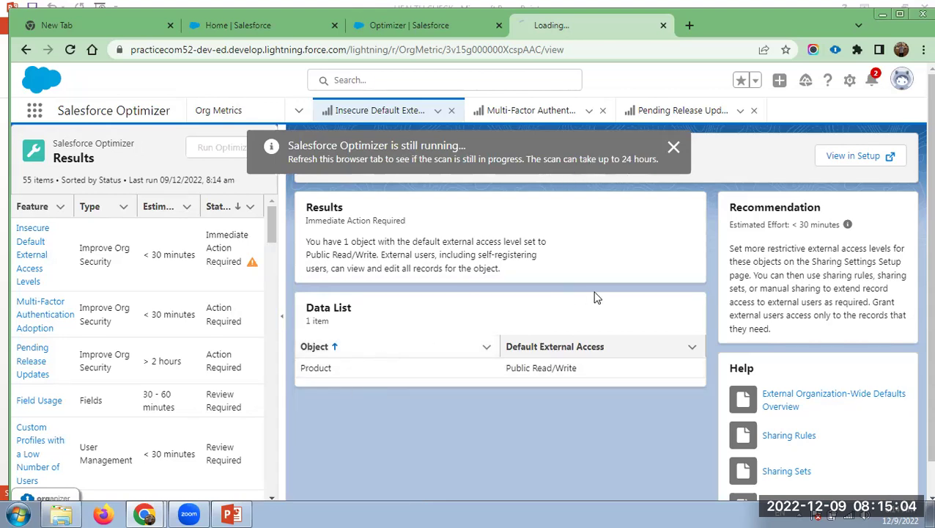
click(673, 147)
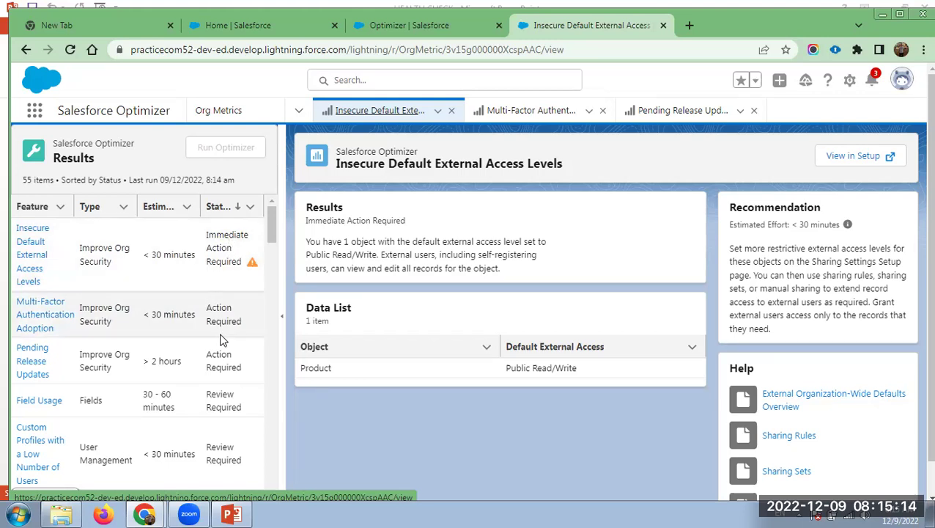
Look through the Optimizer feature list and open the Insecure Default External Access Levels result in two new browser tabs
scroll(220, 340, down, 1)
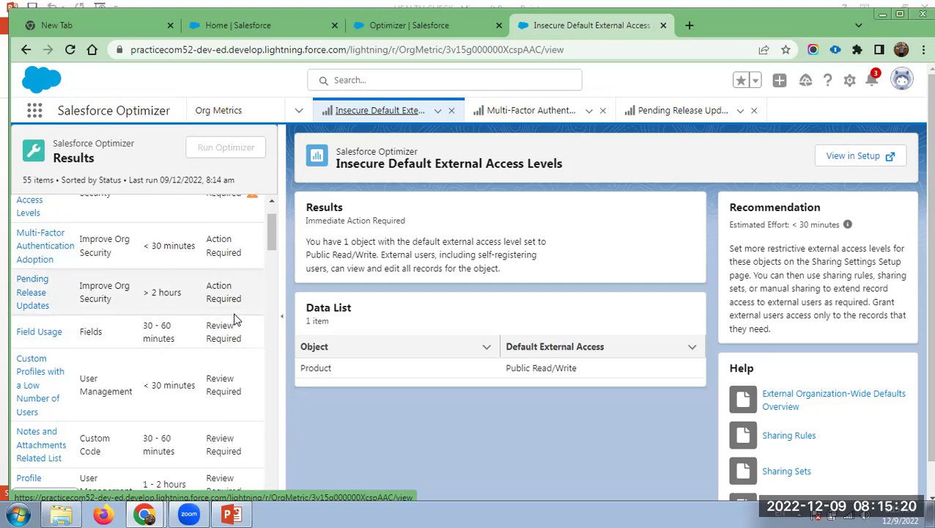
scroll(236, 319, up, 2)
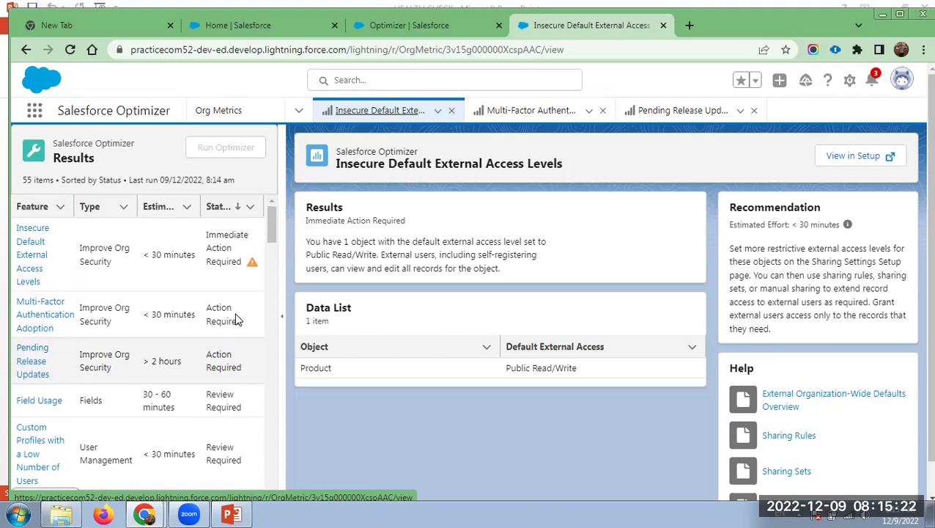
middle_click(33, 263)
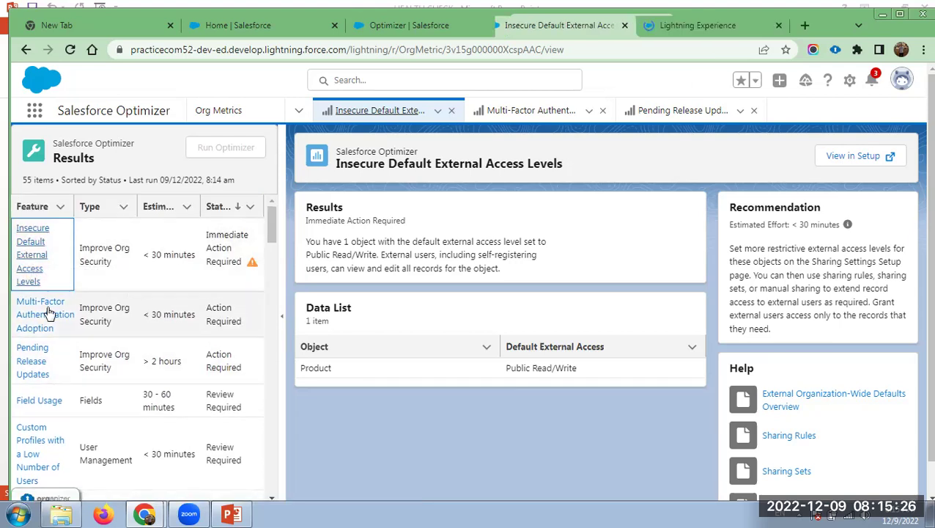
click(40, 262)
middle_click(33, 268)
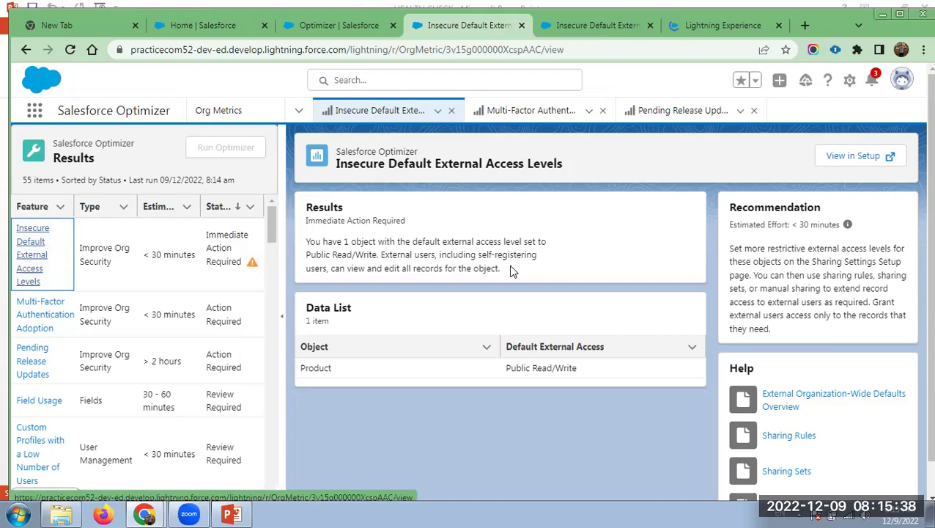
Review the Insecure Default External Access Levels result, highlighting the default external access wording and the Product object in the data list
click(415, 241)
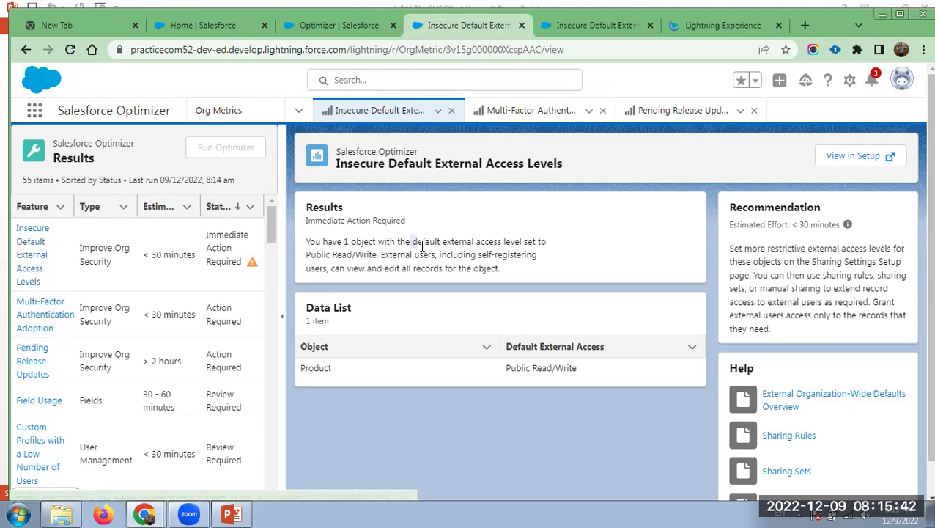
drag(376, 267, 376, 255)
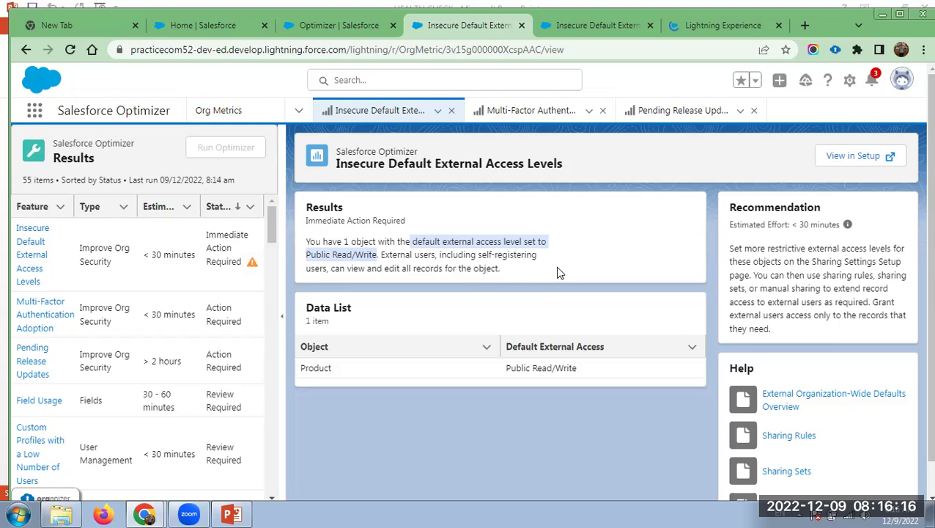
click(232, 513)
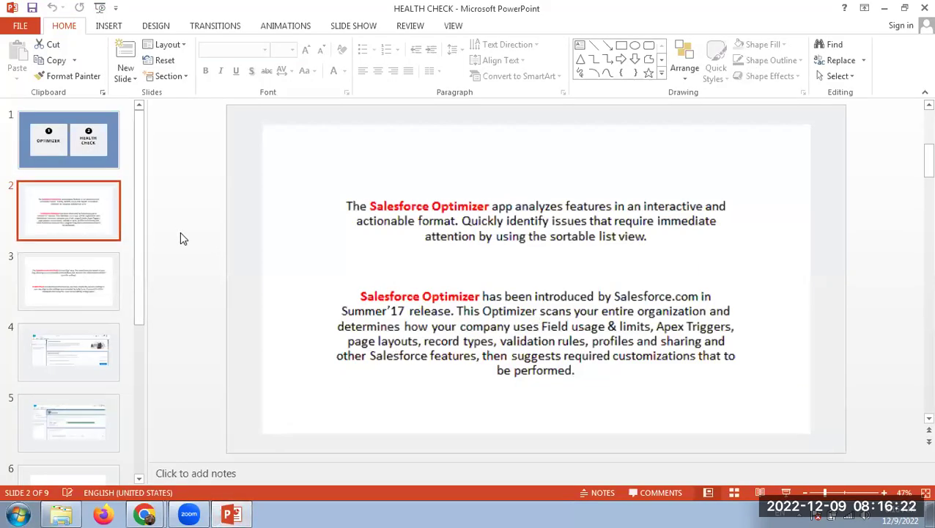
key(alt+Tab)
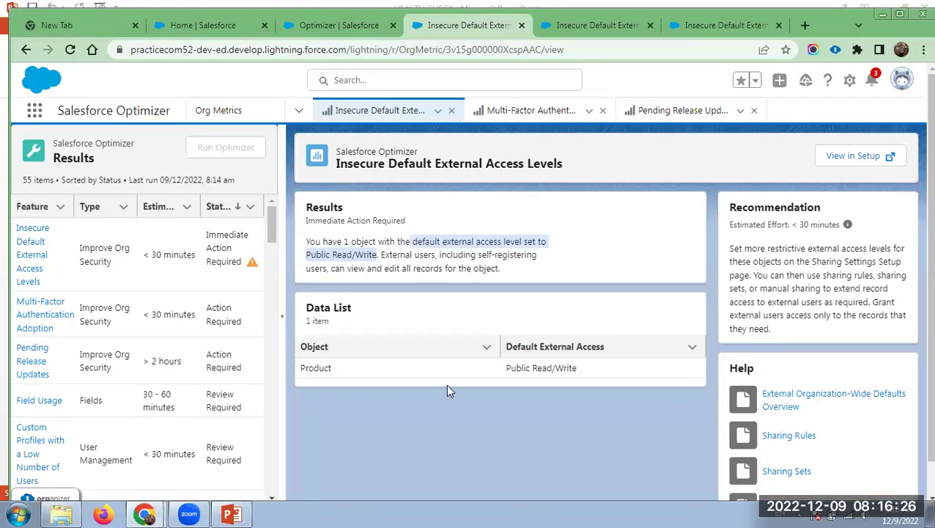
click(313, 368)
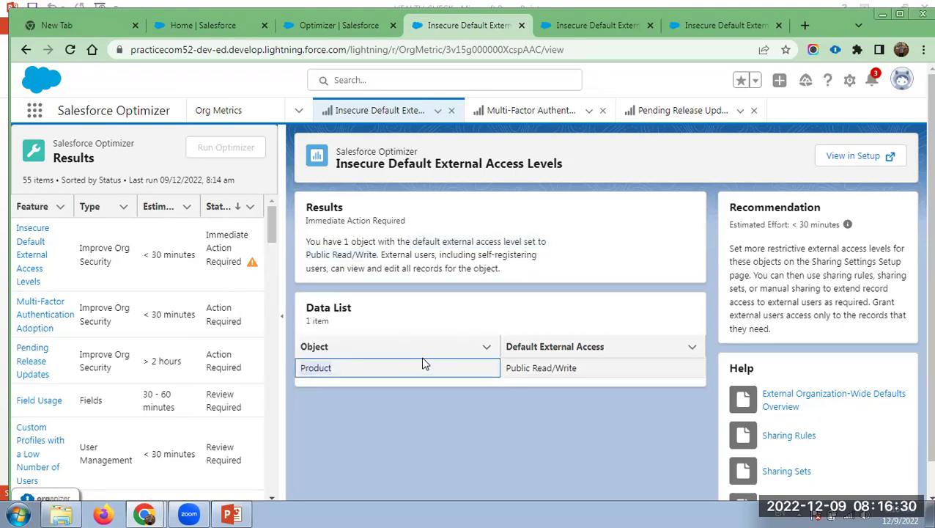
double_click(468, 364)
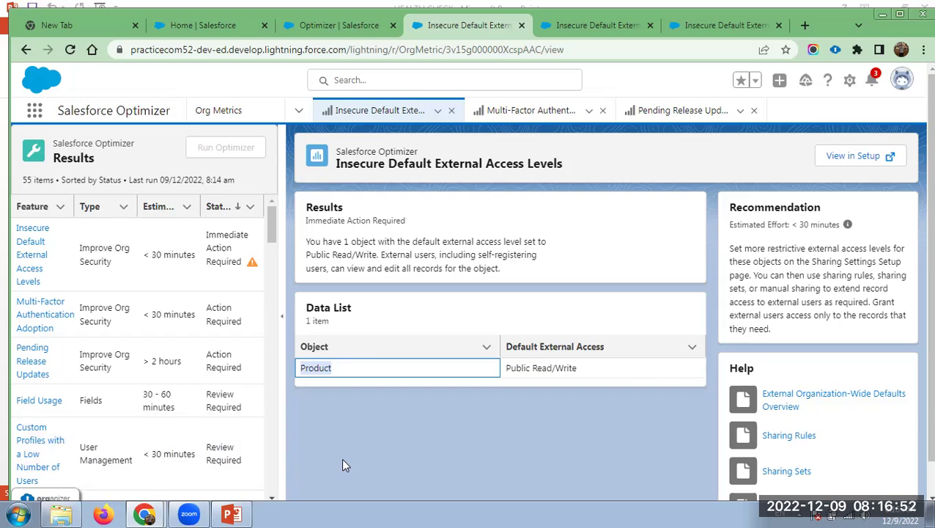
Open the Multi-Factor Authentication Adoption result and highlight its result text about users' MFA logins
click(41, 323)
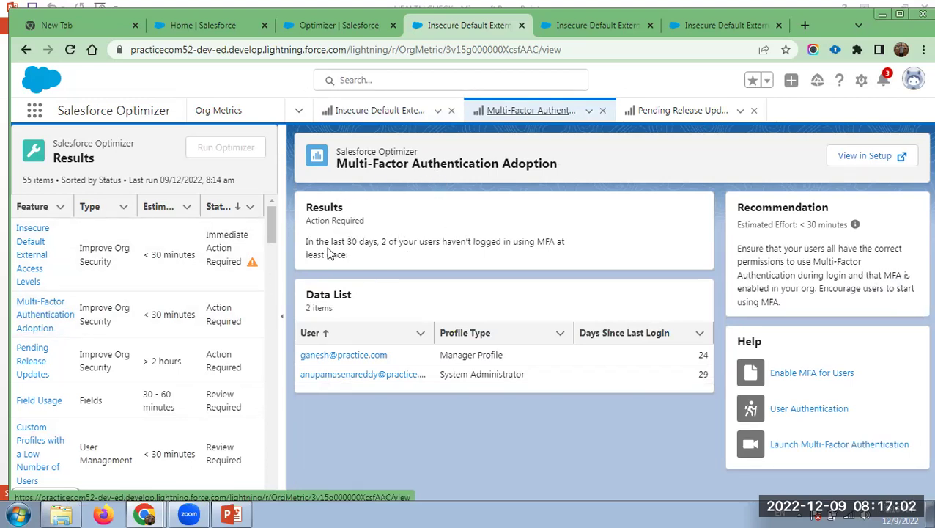
drag(347, 253, 308, 242)
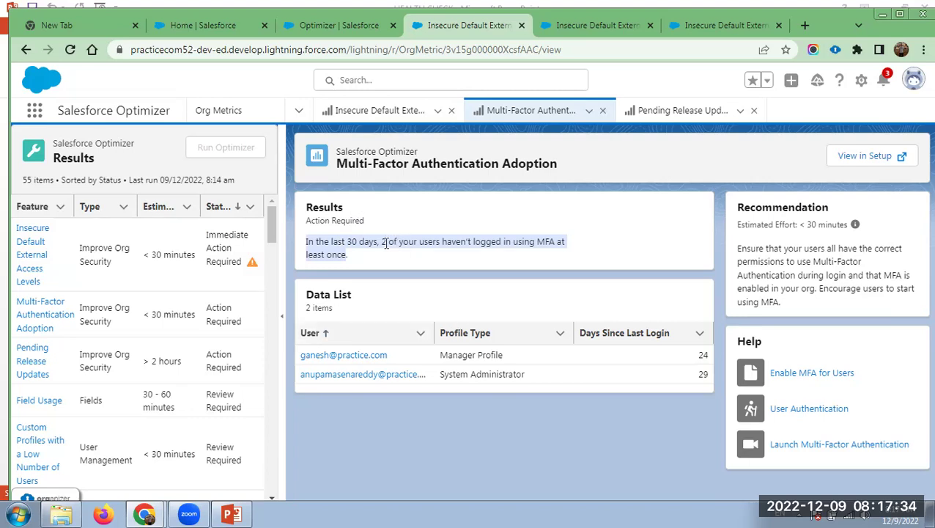
Look through the Optimizer results list, checking the features' types, estimated efforts and statuses, and return to its beginning
click(366, 258)
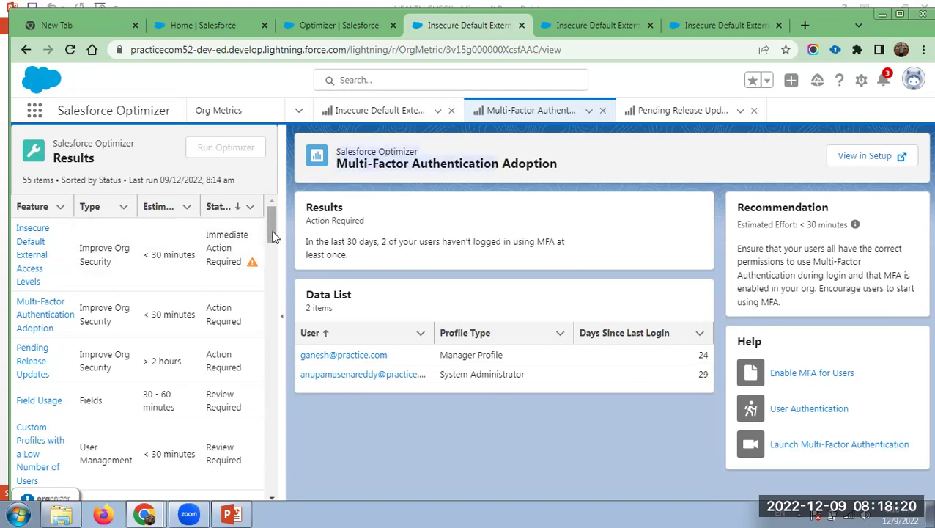
drag(273, 235, 273, 232)
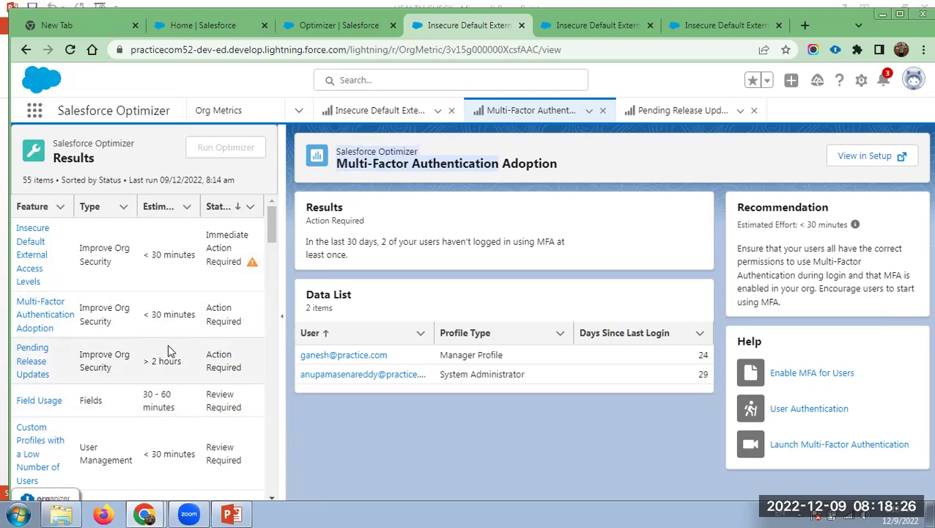
scroll(146, 397, down, 1)
scroll(145, 398, down, 1)
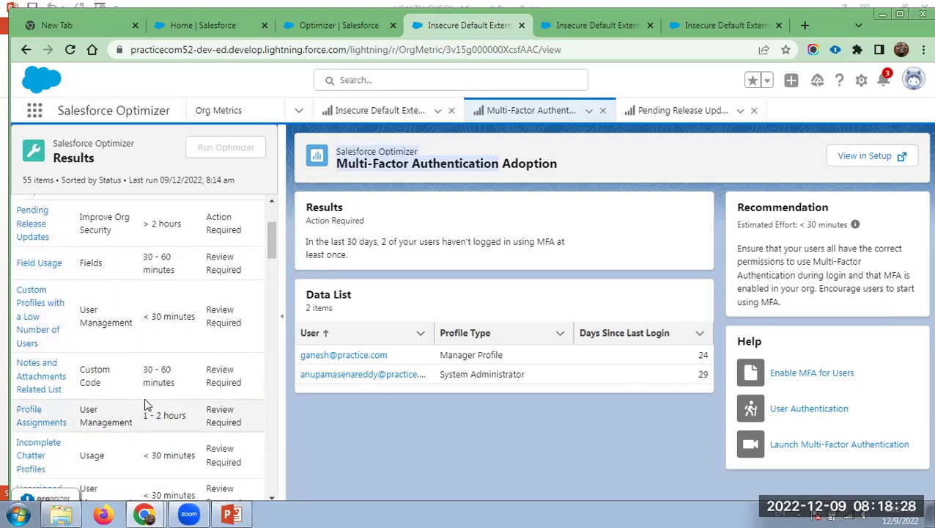
scroll(146, 403, down, 3)
scroll(147, 404, down, 2)
scroll(146, 400, down, 3)
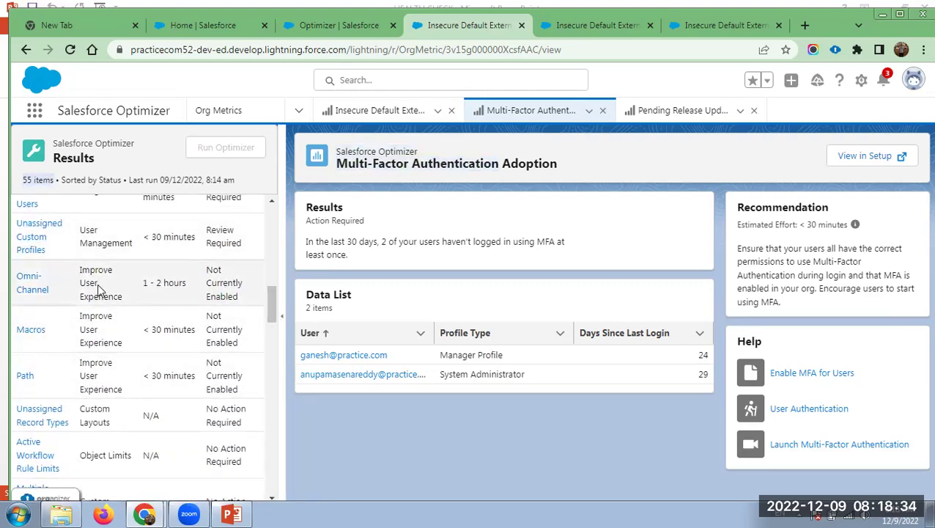
scroll(117, 317, down, 1)
scroll(117, 317, down, 1)
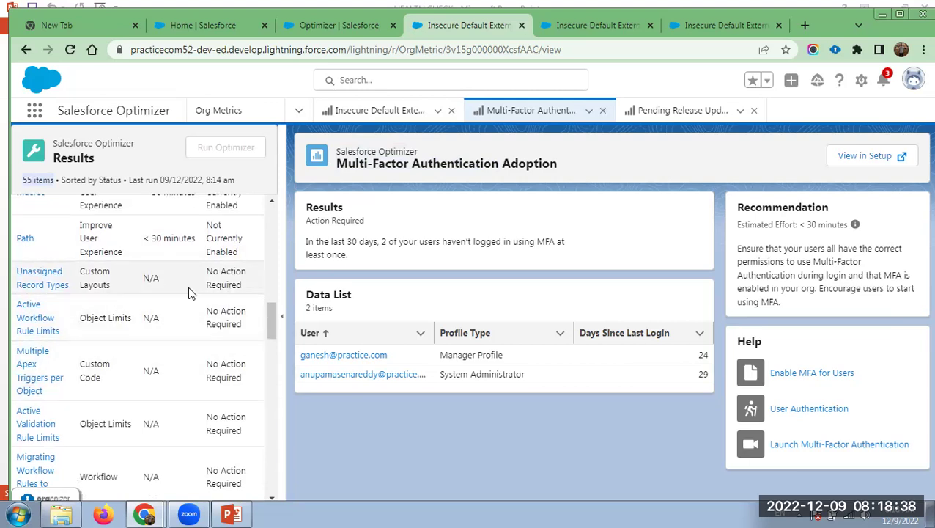
scroll(191, 353, down, 2)
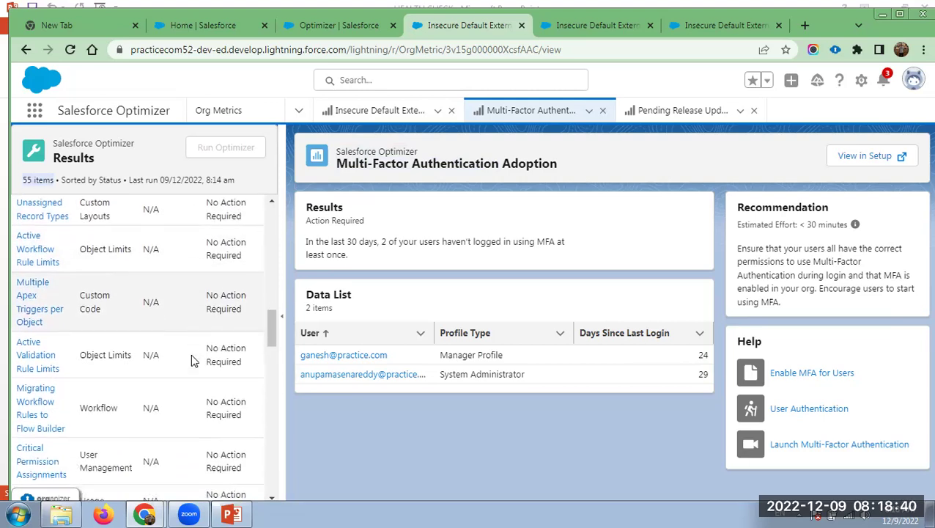
scroll(189, 353, down, 1)
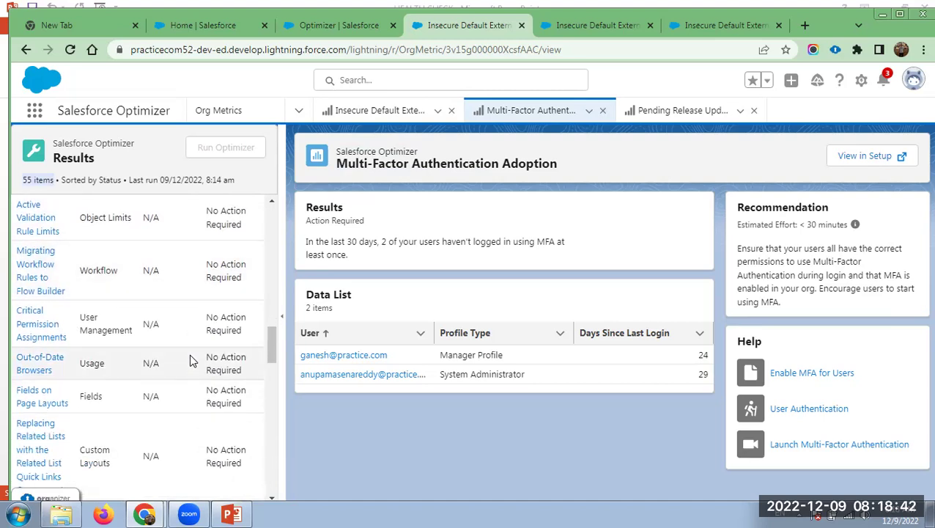
scroll(189, 353, up, 6)
scroll(190, 360, up, 5)
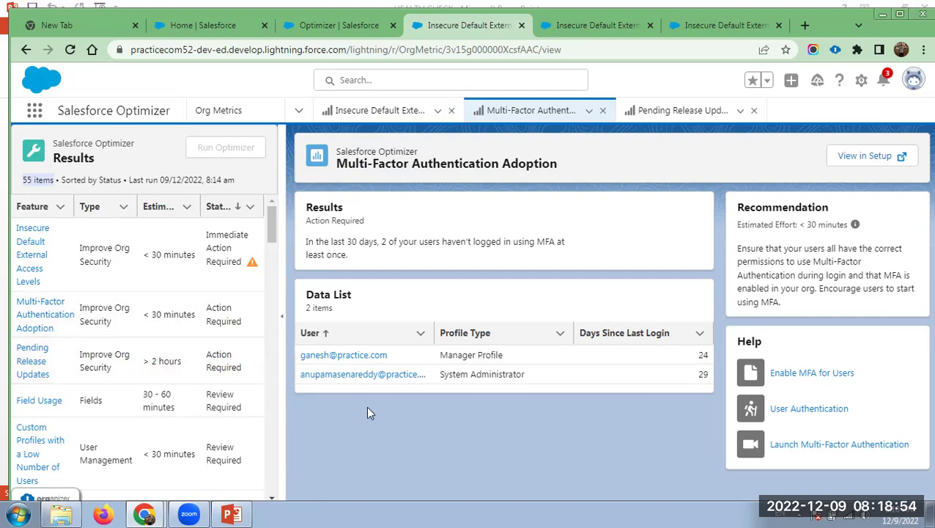
Switch to the HEALTH CHECK presentation in PowerPoint and review the slides on the Health Check definition, score calculation, and Optimizer and Health Check screens
click(233, 513)
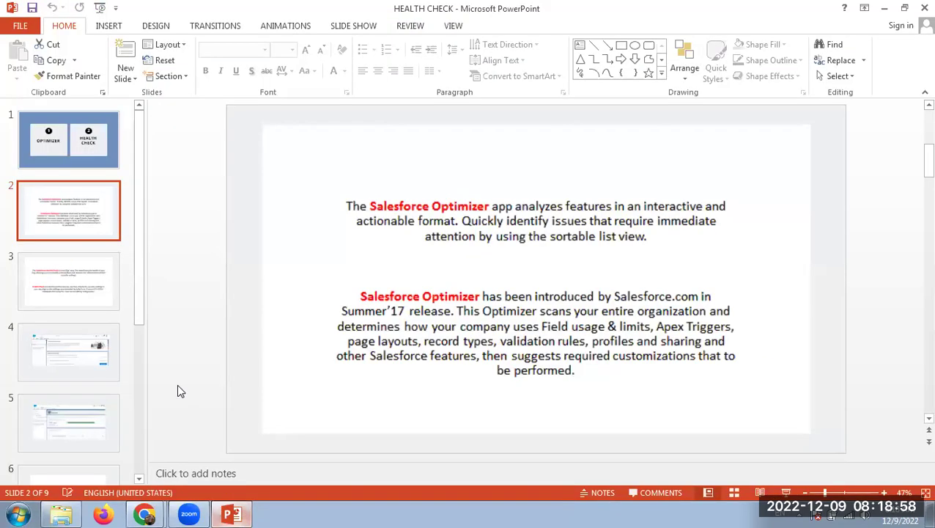
click(94, 304)
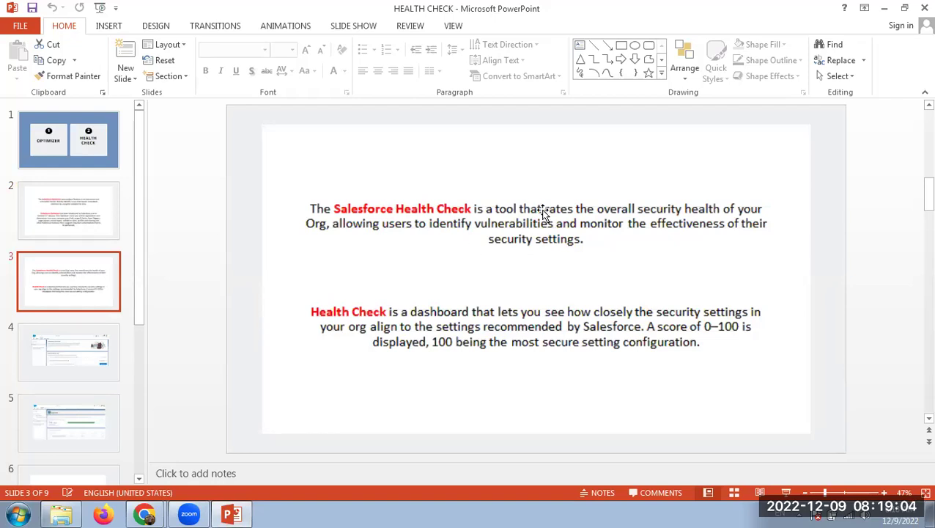
click(689, 210)
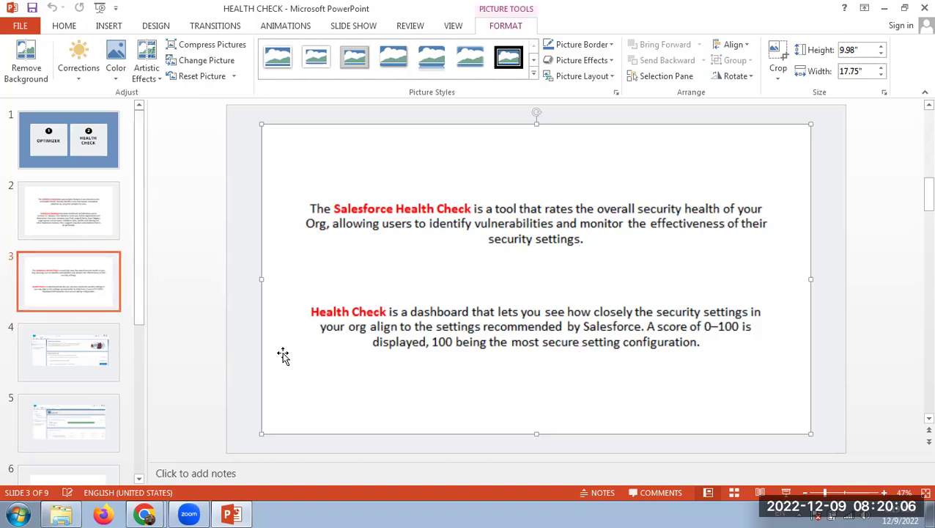
click(48, 341)
click(53, 412)
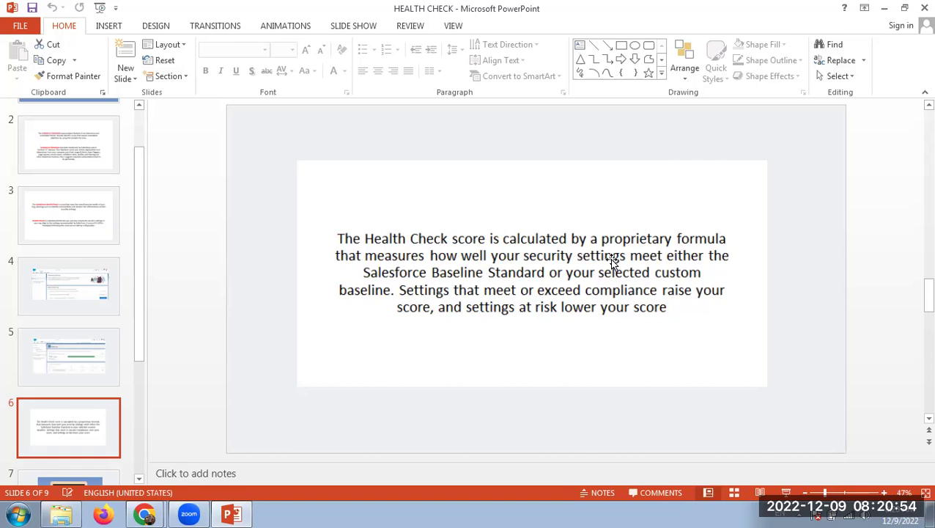
click(67, 276)
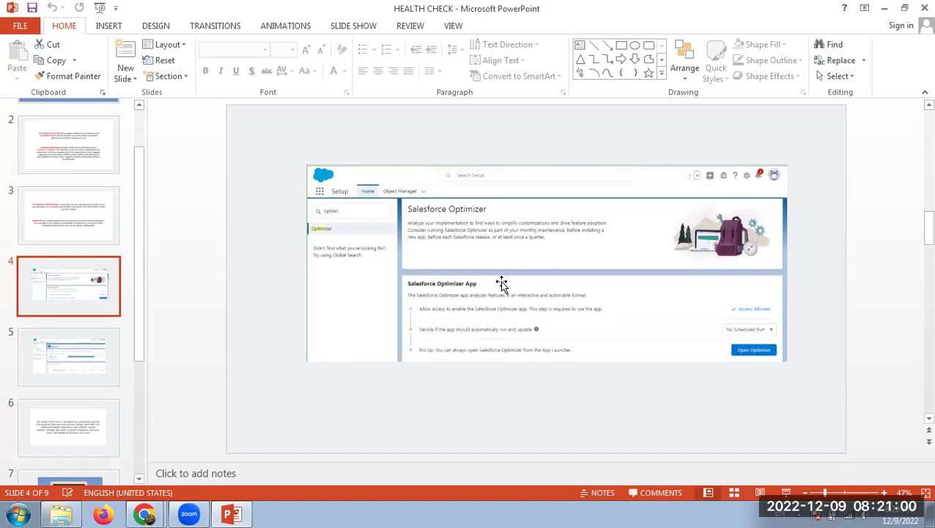
click(63, 343)
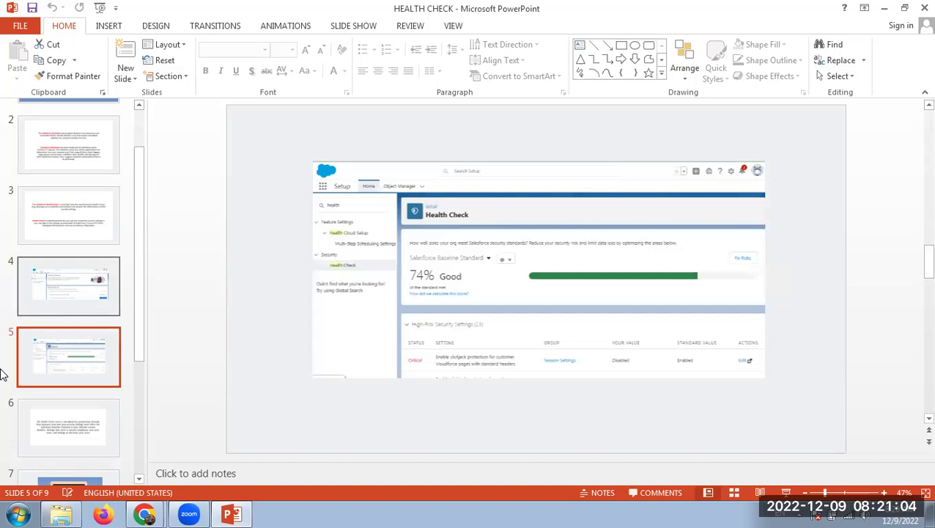
Return to Salesforce in Chrome, open Setup, search for "heal" and open the Health Check page
key(alt+Tab)
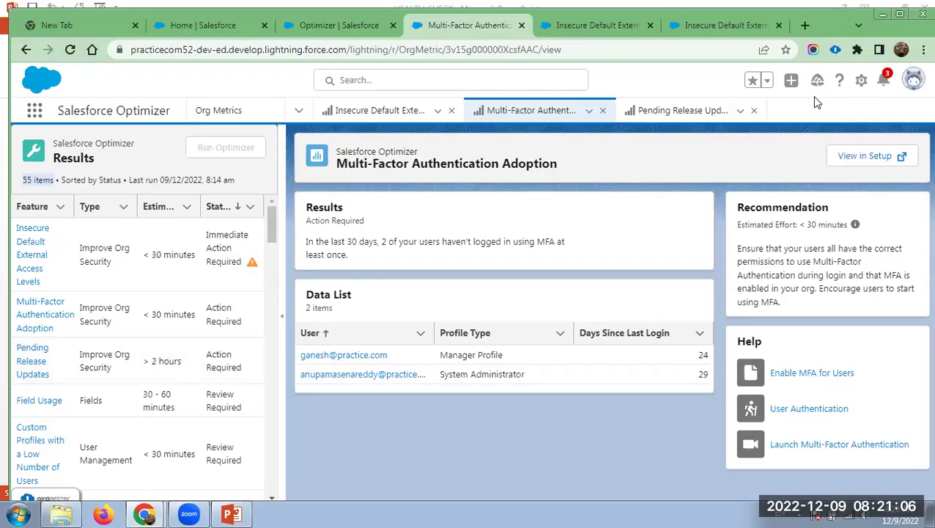
click(863, 81)
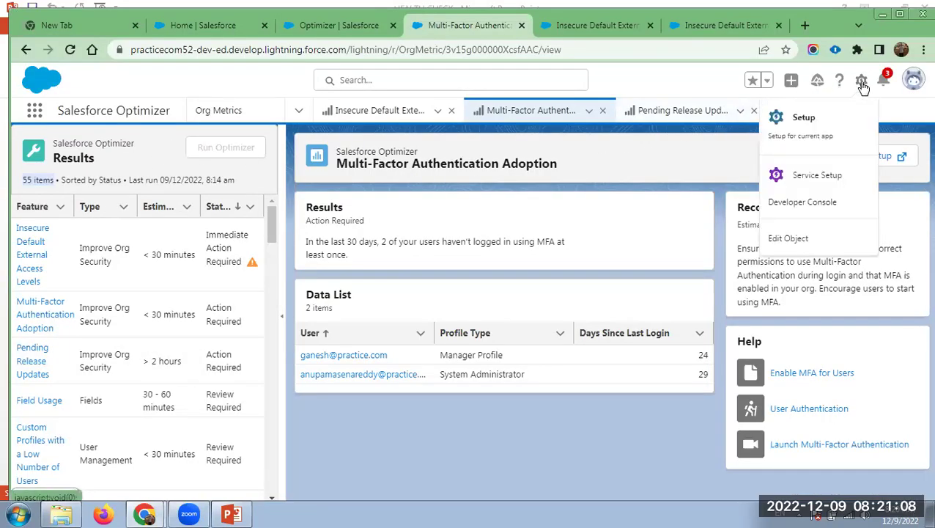
click(801, 120)
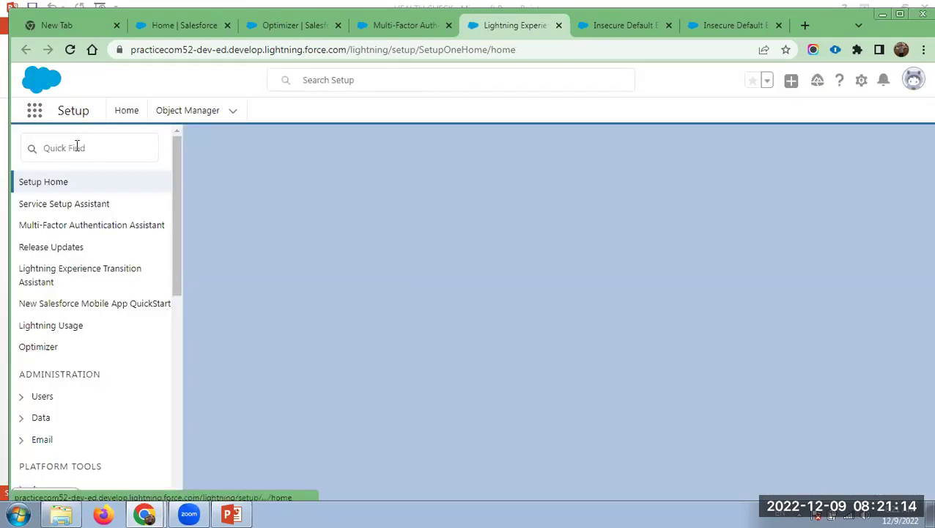
text(heal)
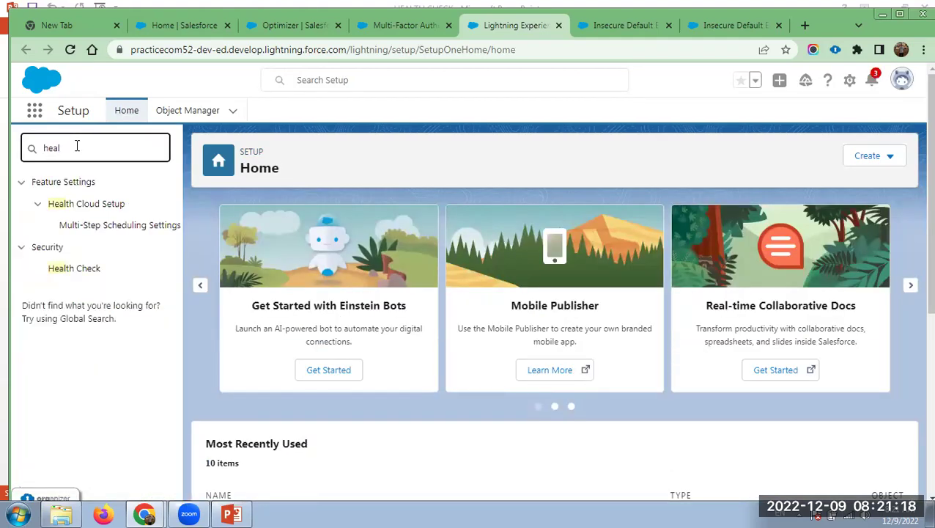
click(78, 273)
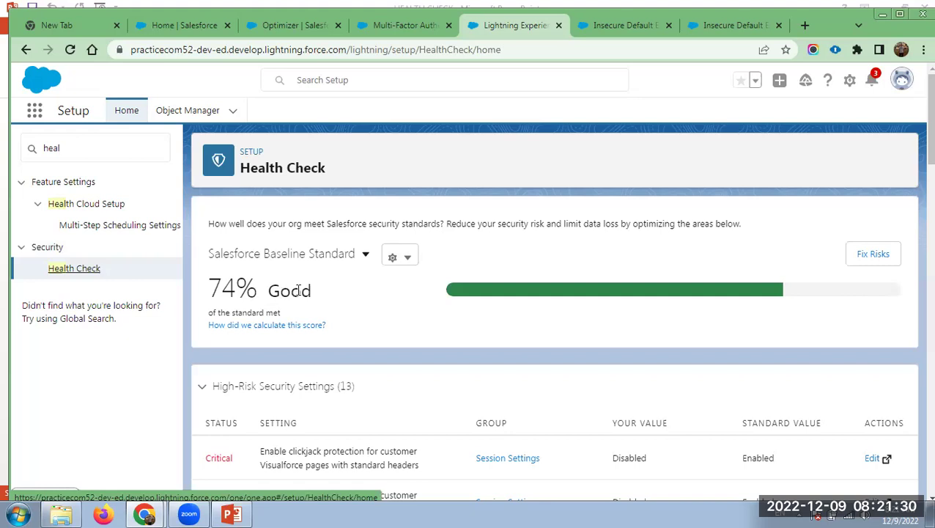
Review the Health Check score, highlighting its rating word, and examine the High-Risk Security Settings with their current and standard values
double_click(299, 290)
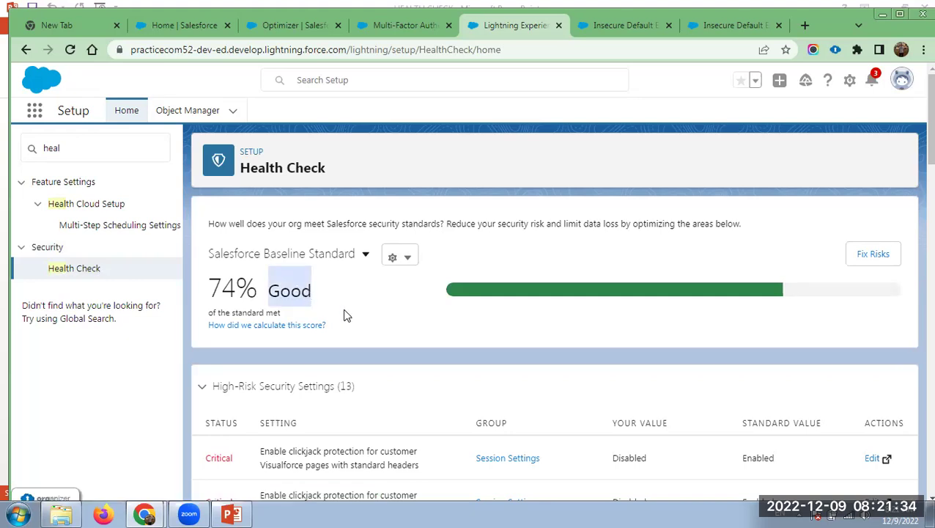
scroll(346, 314, down, 1)
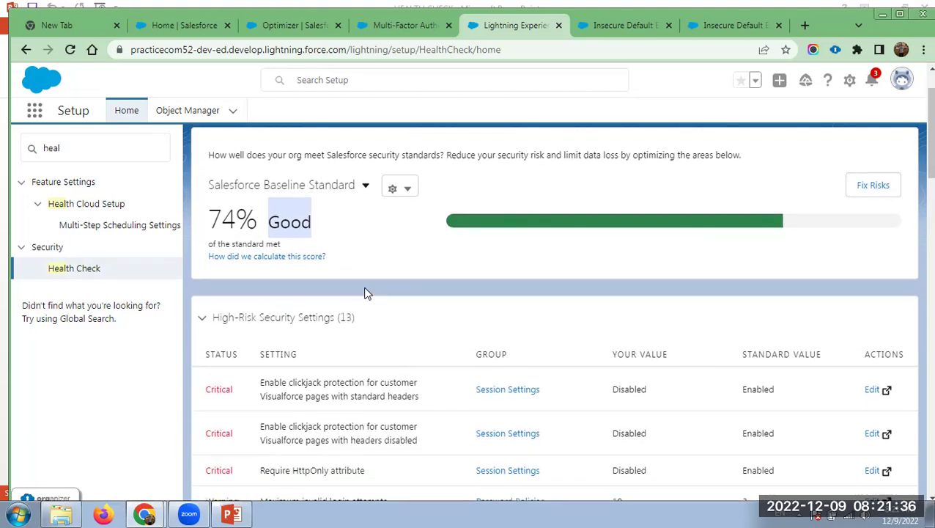
scroll(365, 293, down, 2)
scroll(440, 286, down, 2)
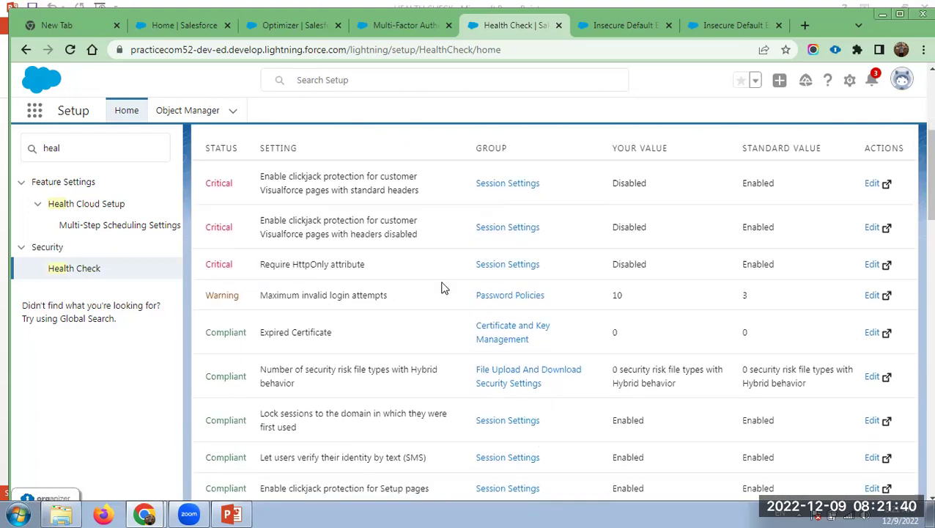
scroll(391, 269, up, 1)
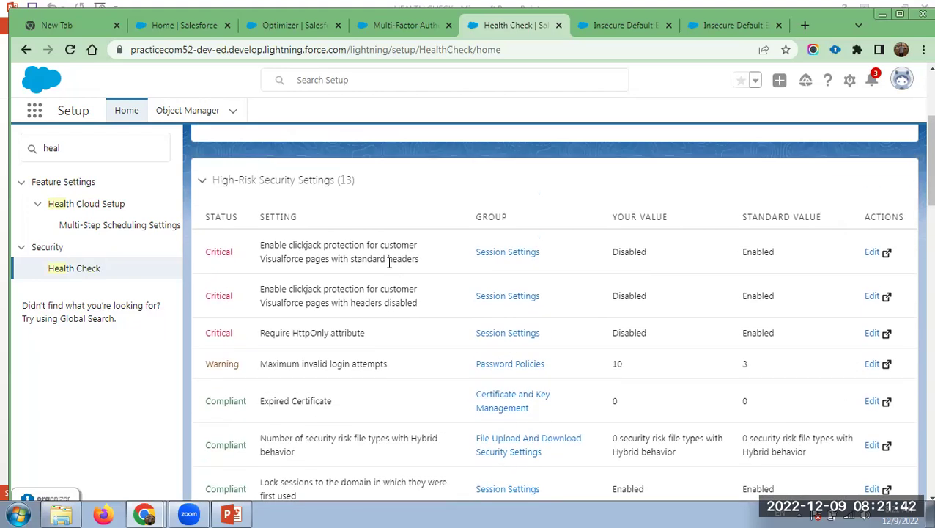
scroll(391, 264, up, 3)
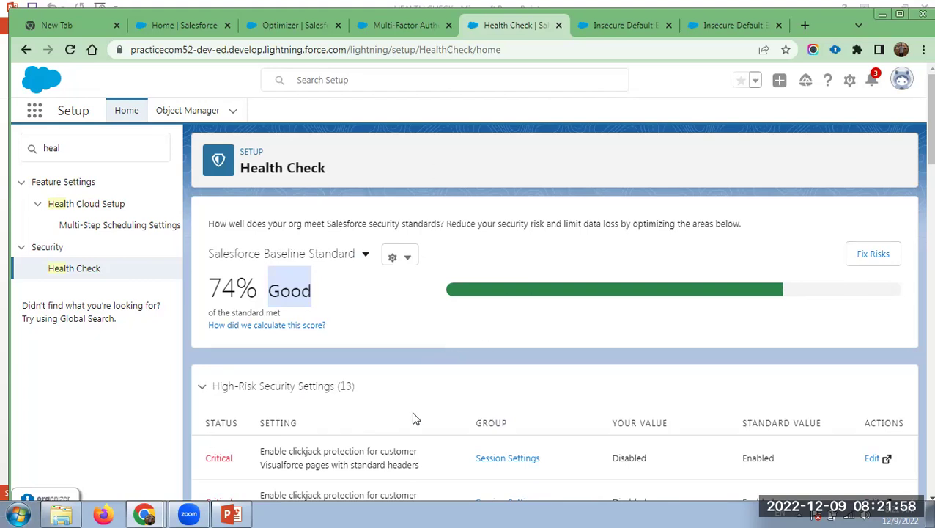
scroll(411, 419, down, 2)
scroll(412, 418, down, 2)
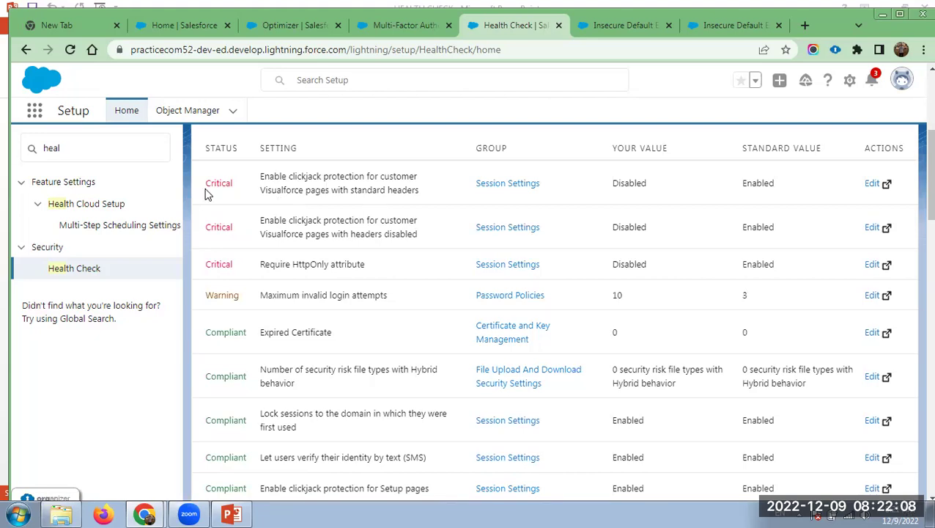
Open the edit page for the critical clickjack protection setting with standard headers and look through the Session Settings
click(872, 187)
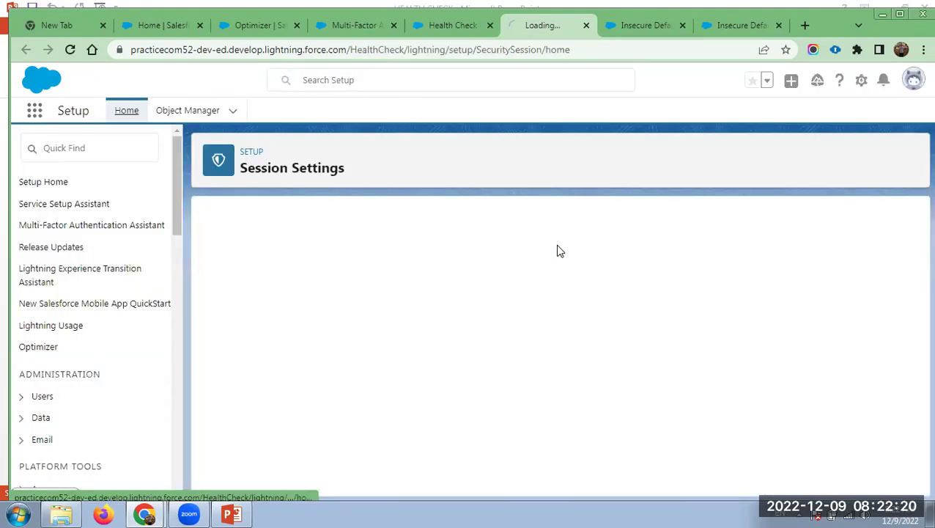
scroll(557, 251, down, 15)
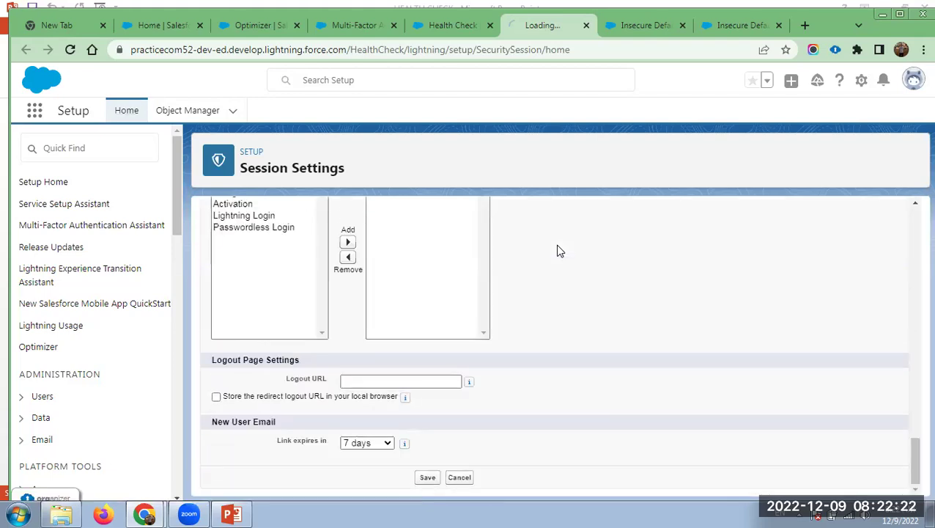
scroll(557, 251, up, 2)
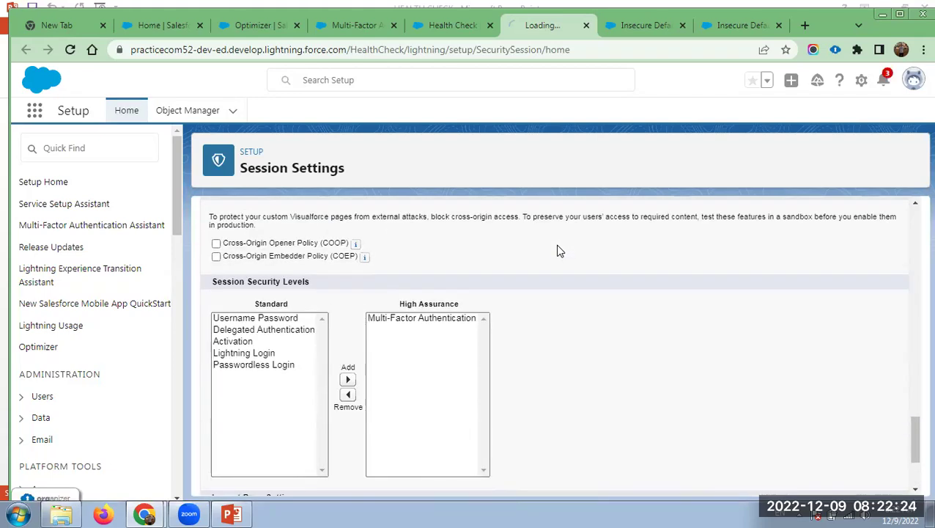
scroll(557, 250, up, 3)
scroll(557, 251, up, 12)
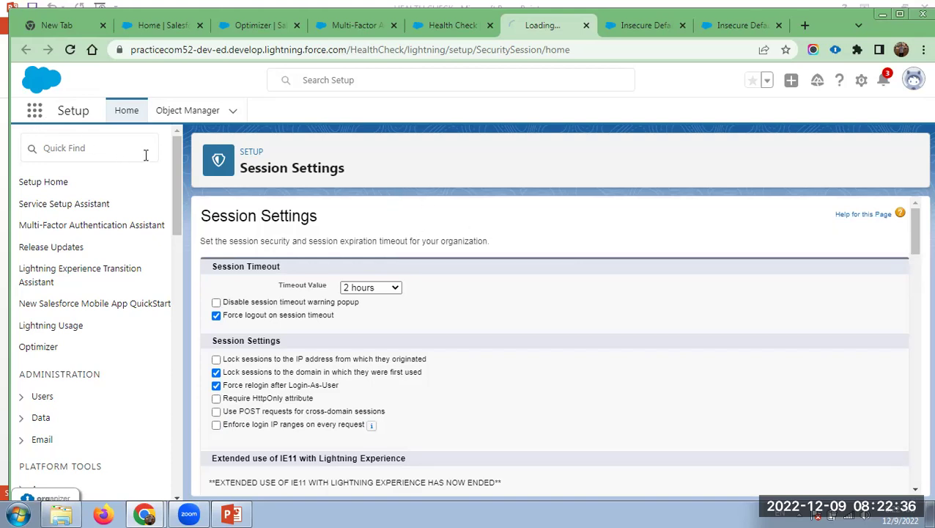
Find the text "jack" on the Session Settings page to locate the clickjack options
key(ctrl+f)
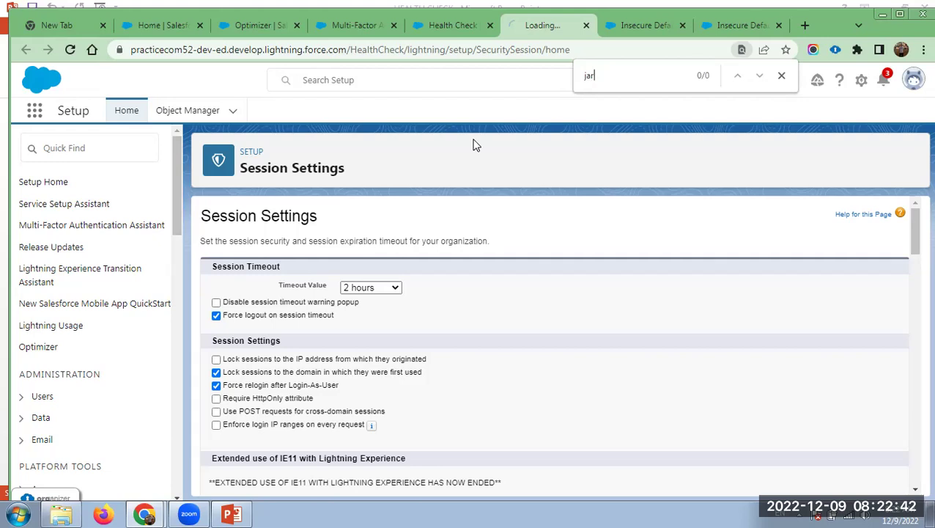
key(BackSpace)
key(BackSpace)
text(s)
key(BackSpace)
text(ack)
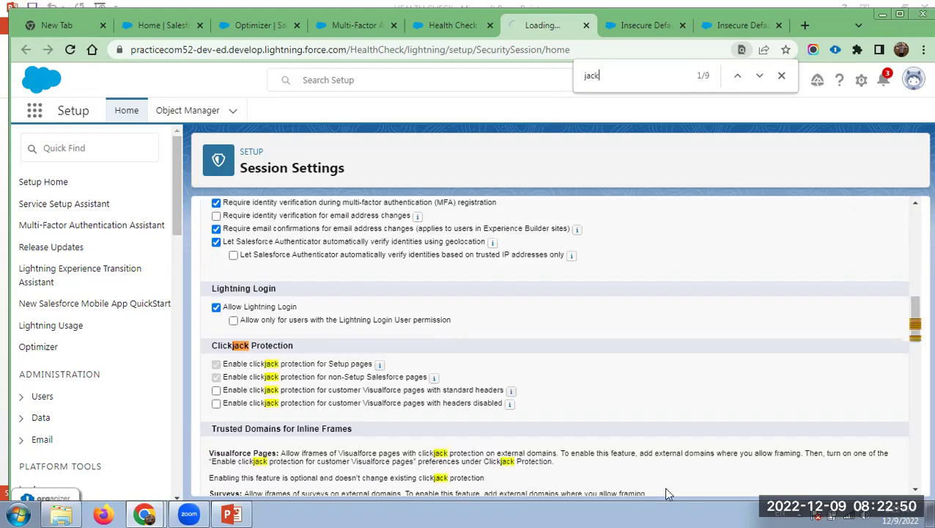
Examine the Clickjack Protection options for customer Visualforce pages and the neighbouring login and trusted domain settings
scroll(607, 306, down, 1)
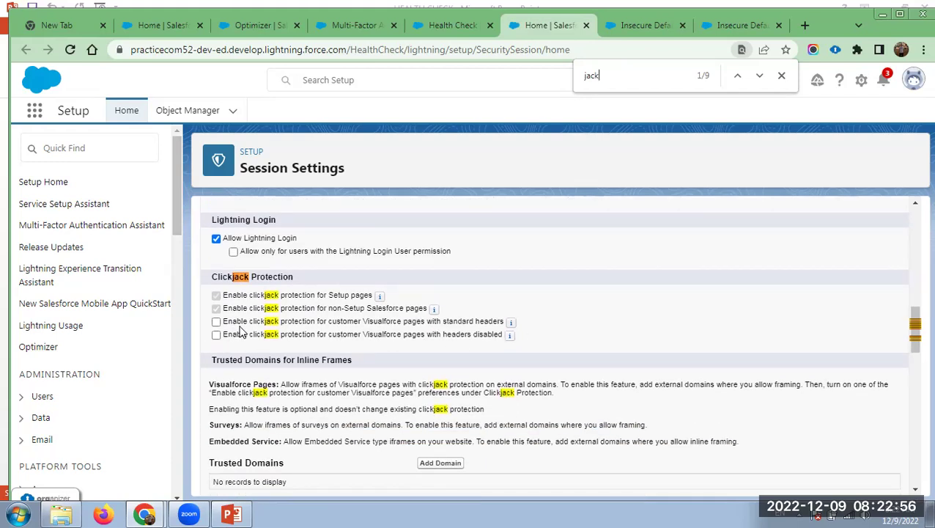
scroll(353, 343, up, 2)
scroll(353, 342, up, 3)
scroll(355, 344, down, 4)
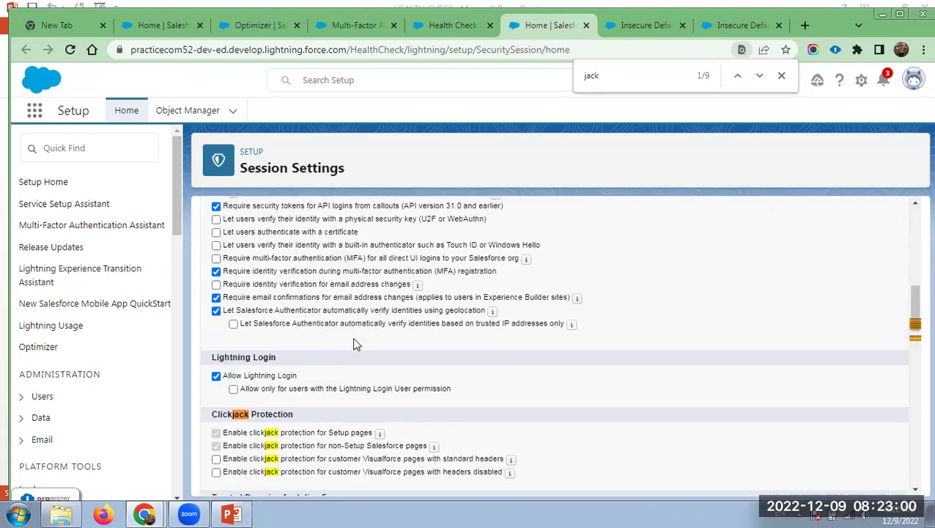
scroll(353, 343, down, 1)
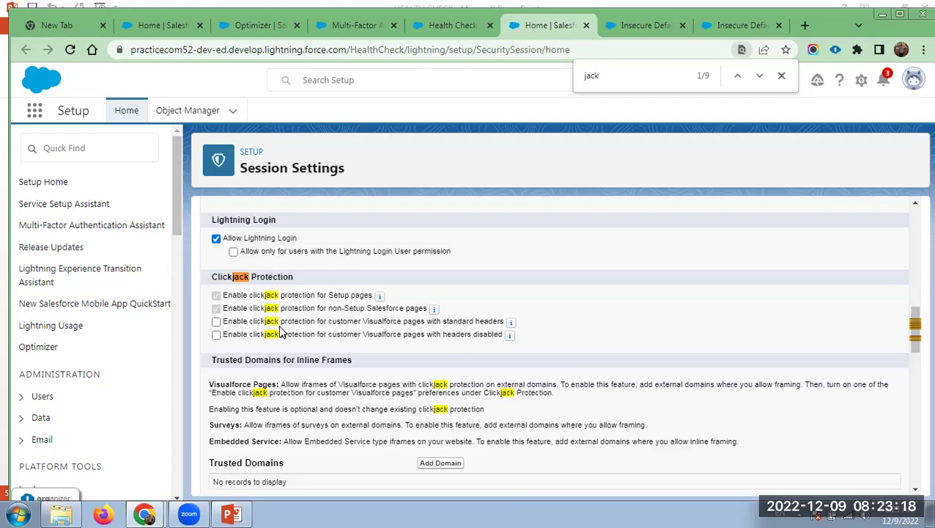
scroll(280, 332, down, 1)
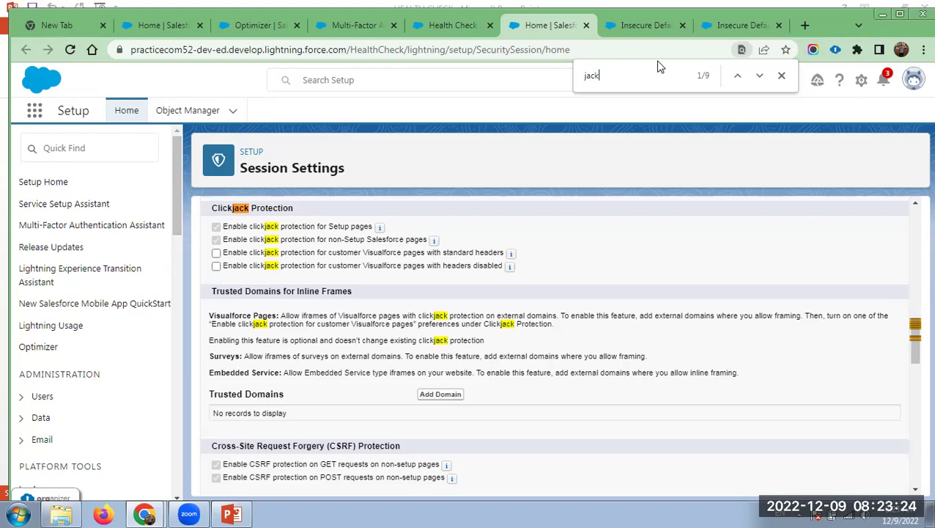
Return to the Health Check page and open the edit page for the maximum invalid login attempts setting in a maximized window
click(74, 147)
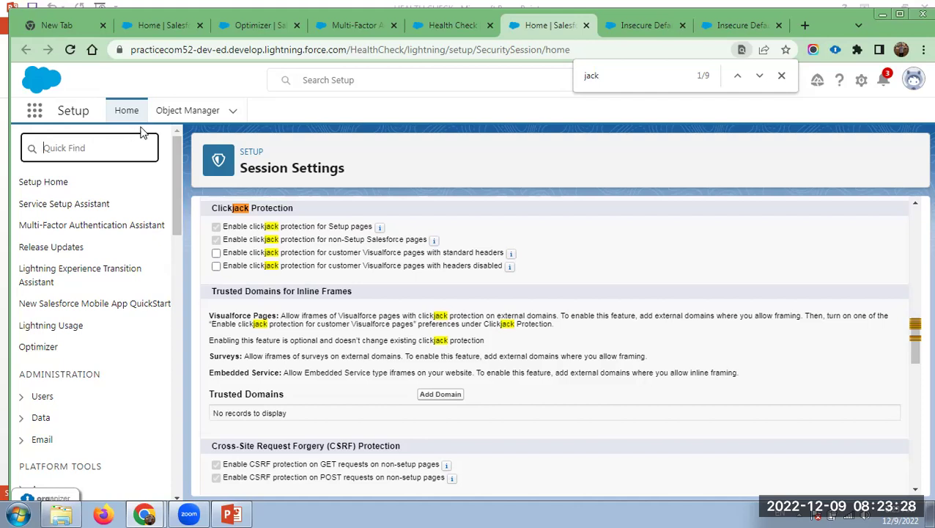
click(143, 25)
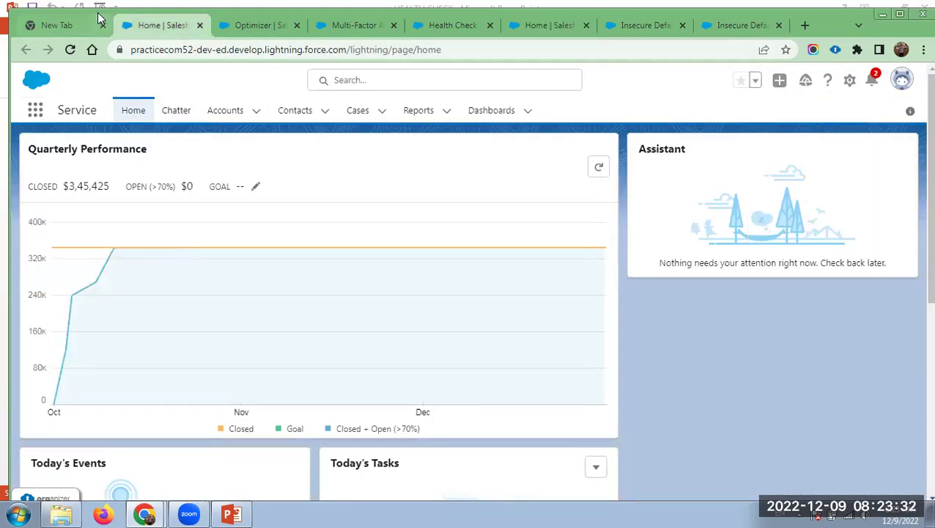
drag(99, 18, 93, 73)
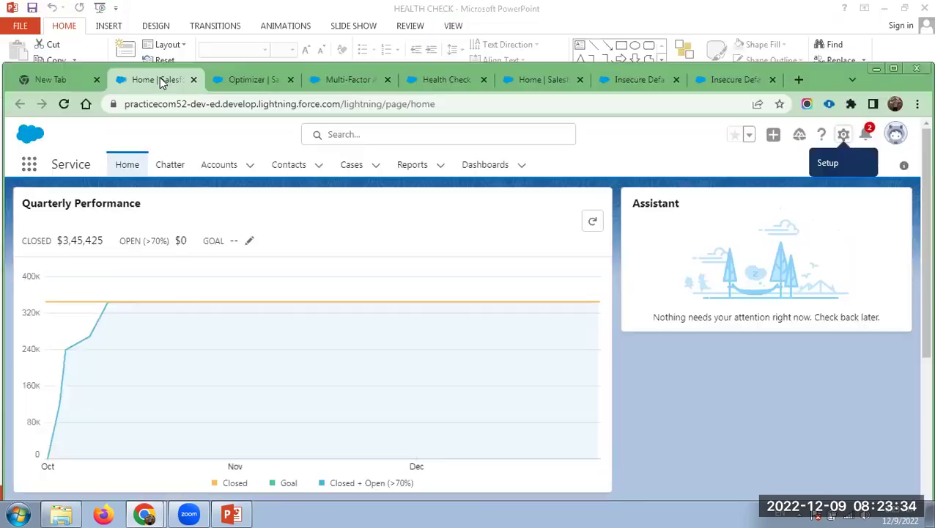
click(422, 77)
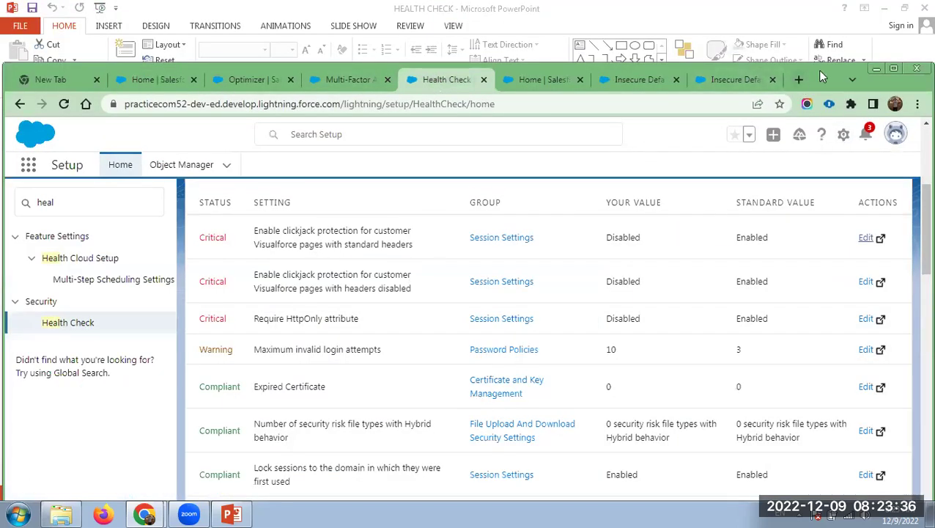
drag(820, 70, 817, 56)
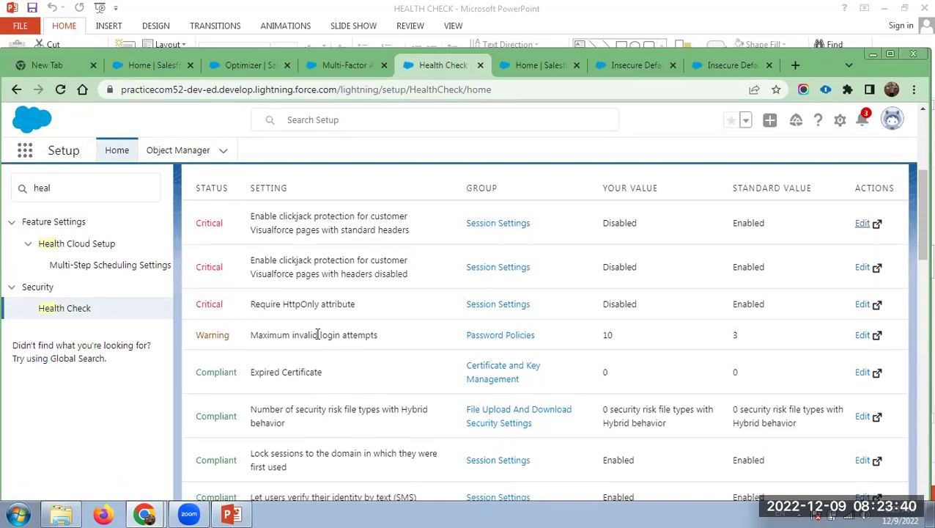
click(859, 339)
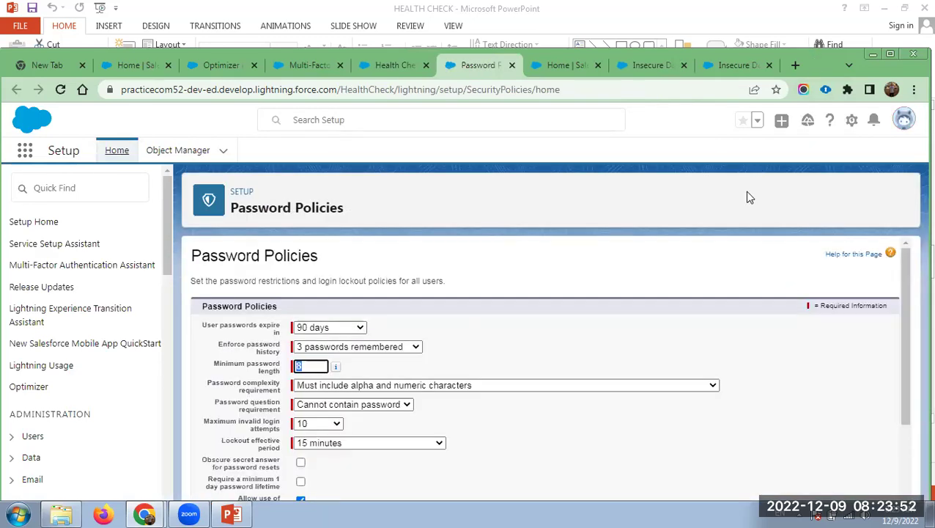
key(super+Up)
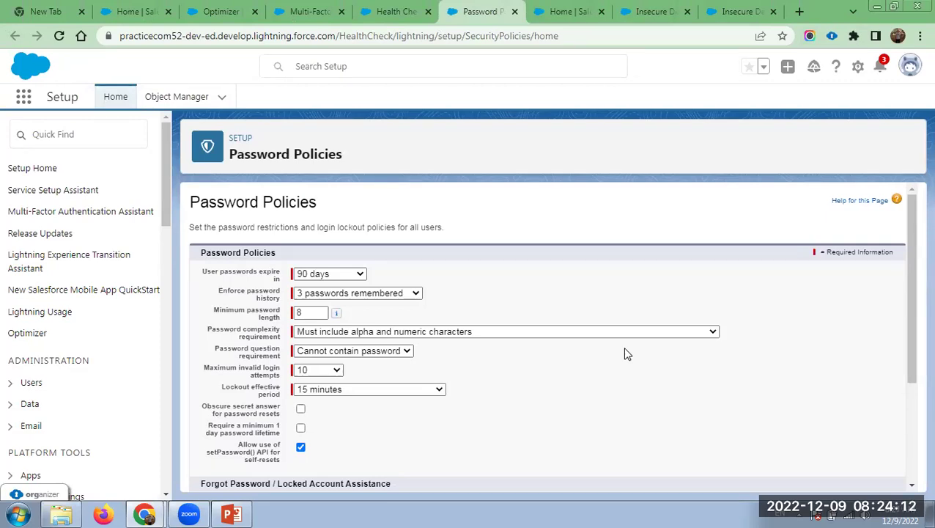
Examine the Password Policies, including the choices for password history and maximum invalid login attempts, keeping the latter at 10
scroll(415, 312, down, 1)
click(412, 225)
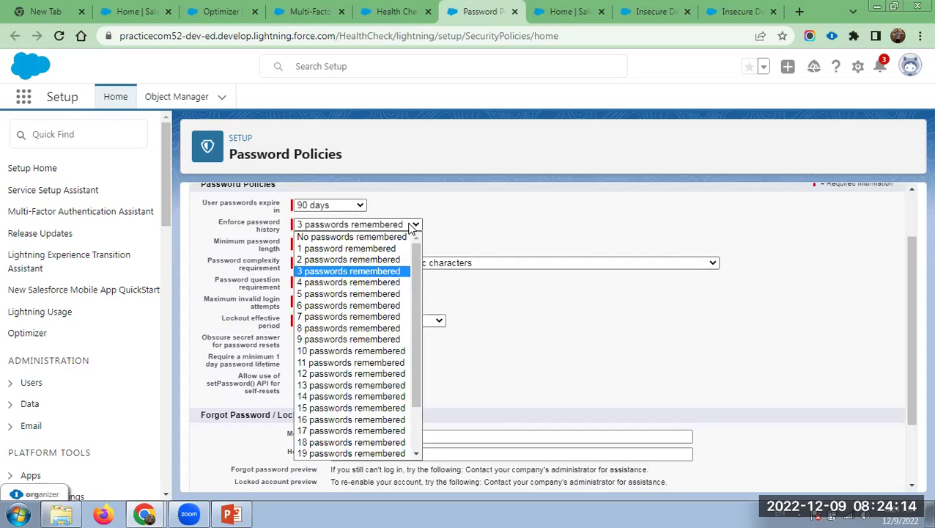
click(469, 209)
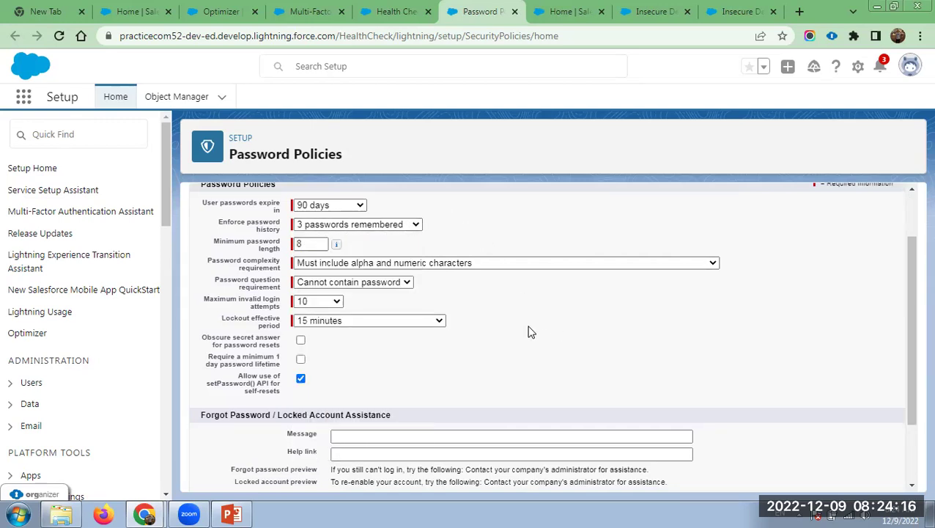
click(335, 303)
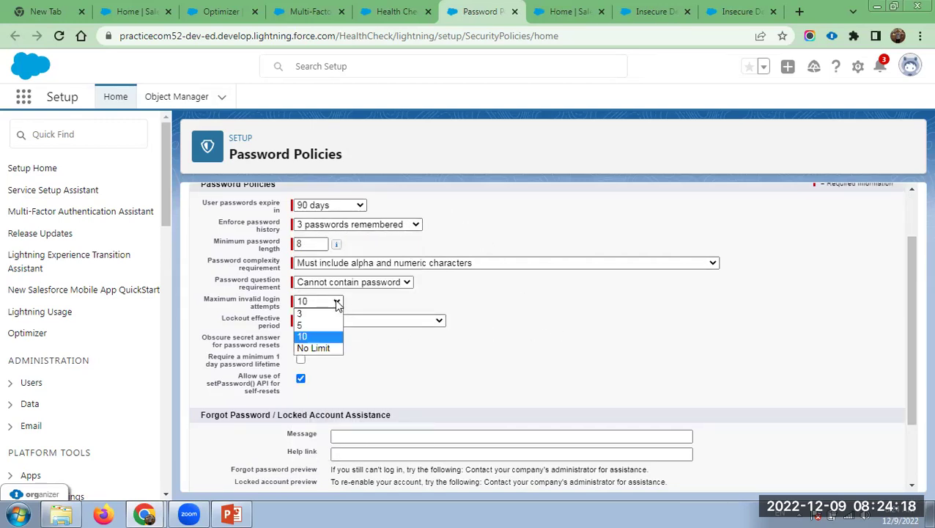
click(323, 336)
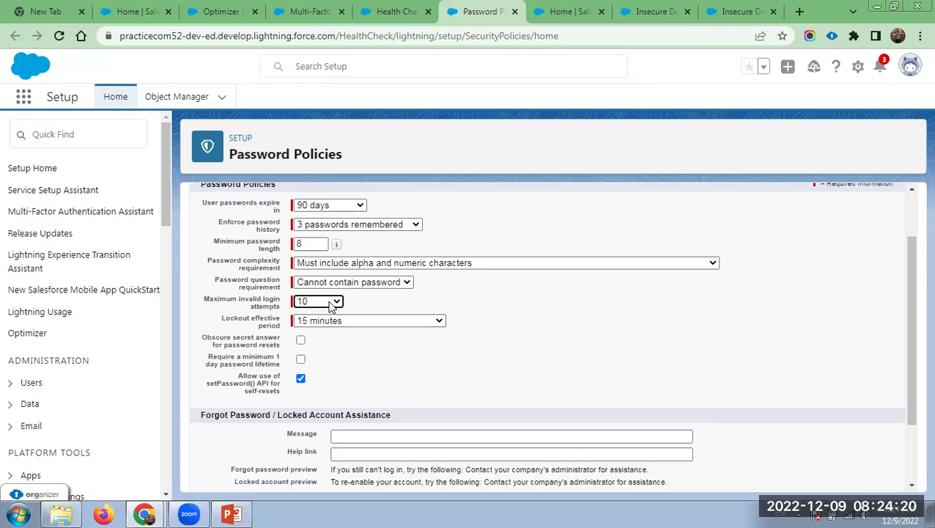
click(335, 303)
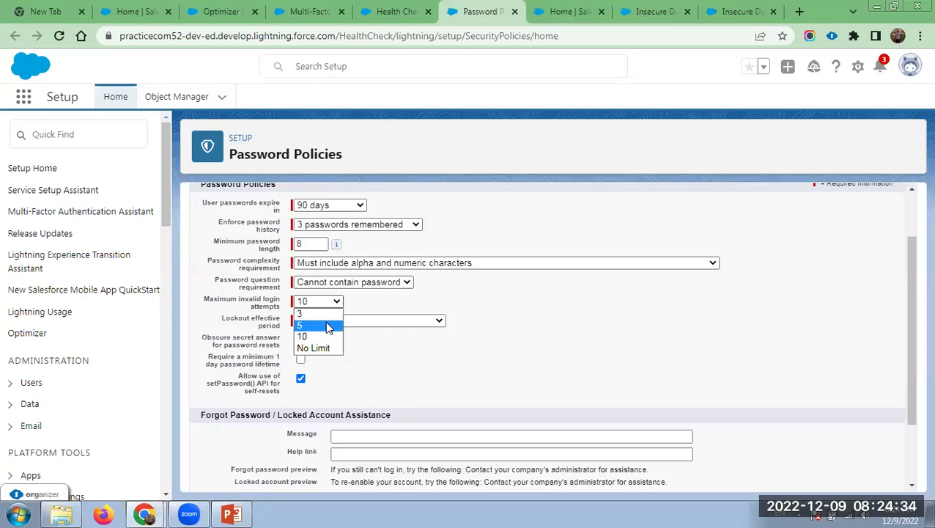
click(334, 340)
scroll(570, 355, up, 1)
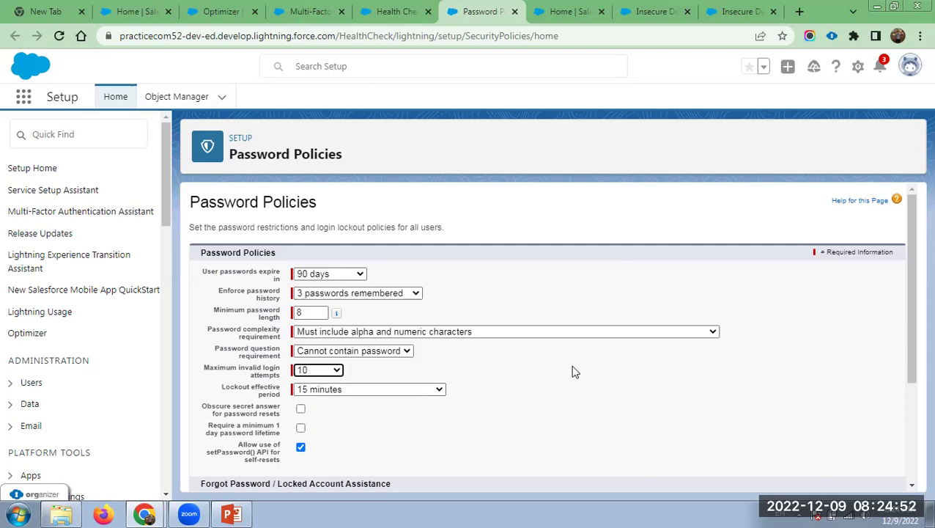
scroll(574, 371, down, 3)
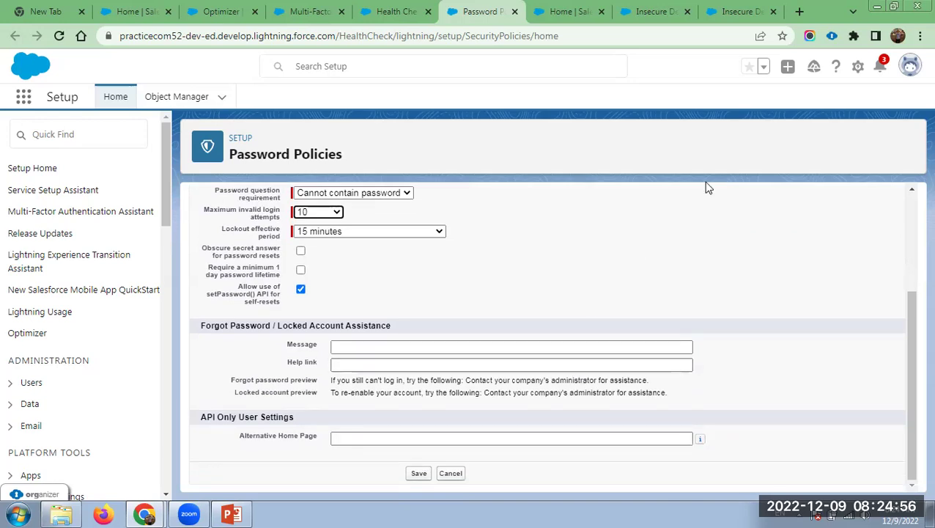
Go back to the Health Check page and review the High-Risk Security Settings against the overall score
double_click(816, 13)
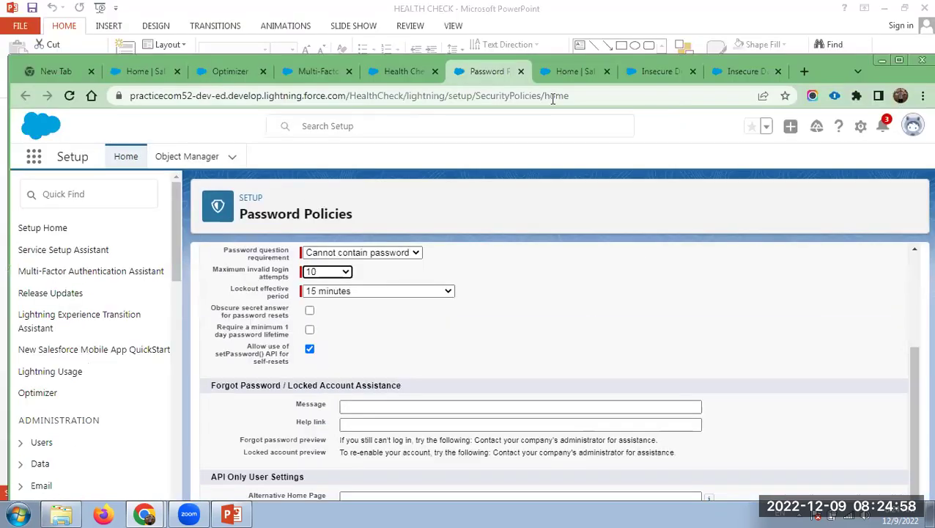
click(404, 71)
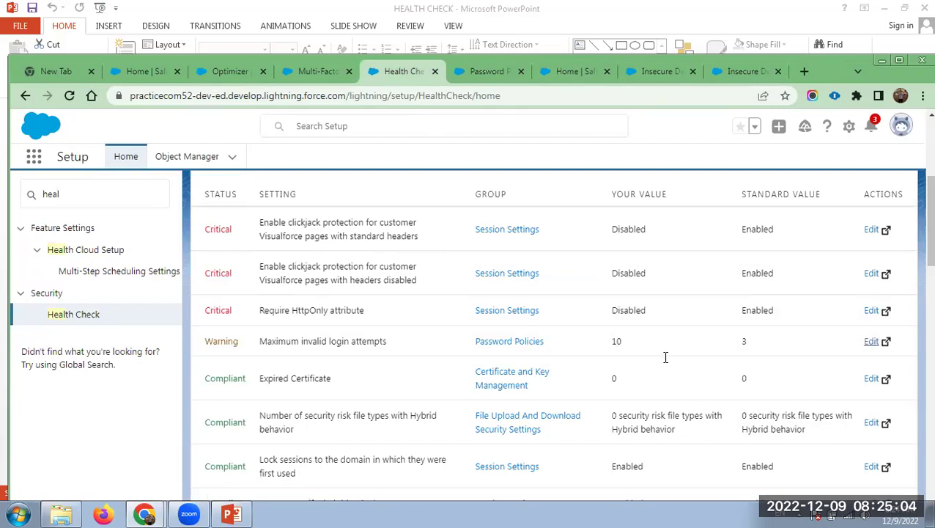
scroll(665, 357, down, 1)
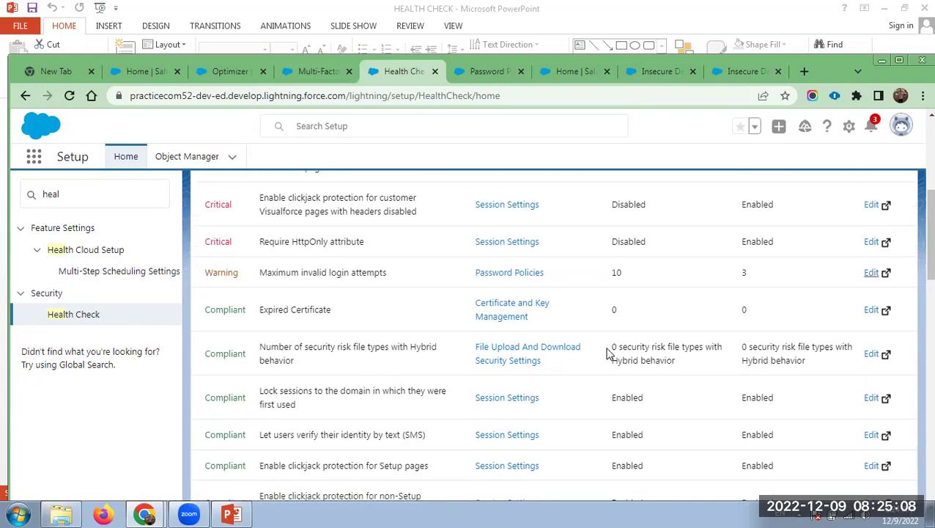
scroll(606, 354, down, 1)
scroll(606, 353, down, 5)
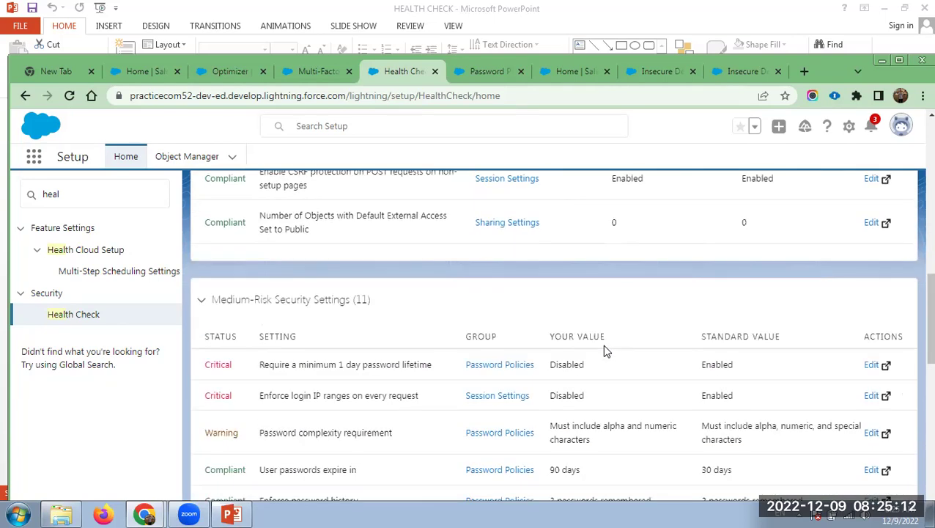
scroll(605, 350, up, 10)
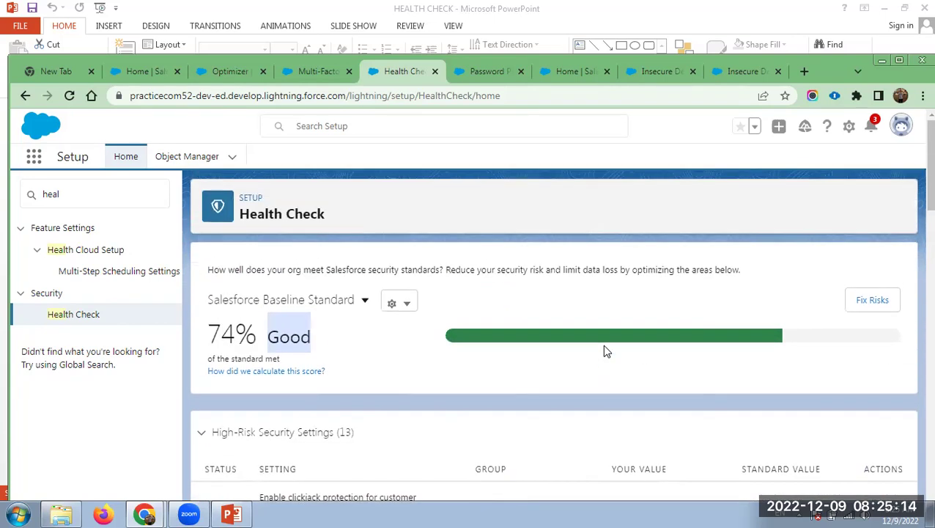
scroll(605, 351, down, 2)
scroll(605, 350, down, 1)
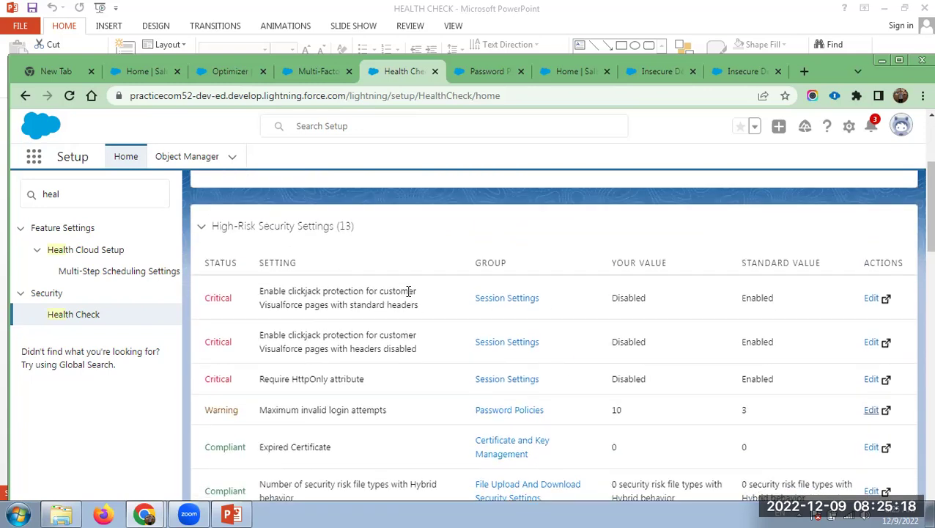
Examine the Medium-Risk, Low-Risk and Informational Security Settings with their current and standard values, then return to the Health Check score
scroll(432, 279, down, 5)
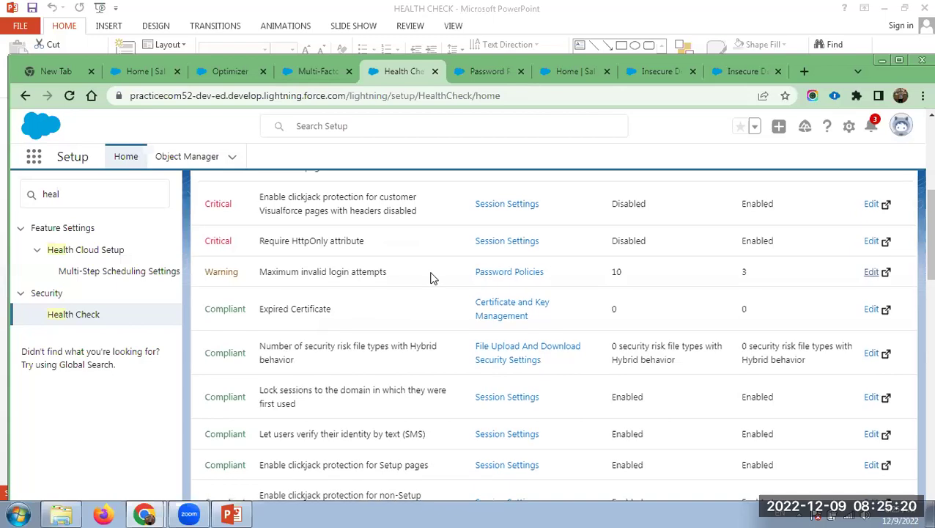
scroll(433, 278, down, 2)
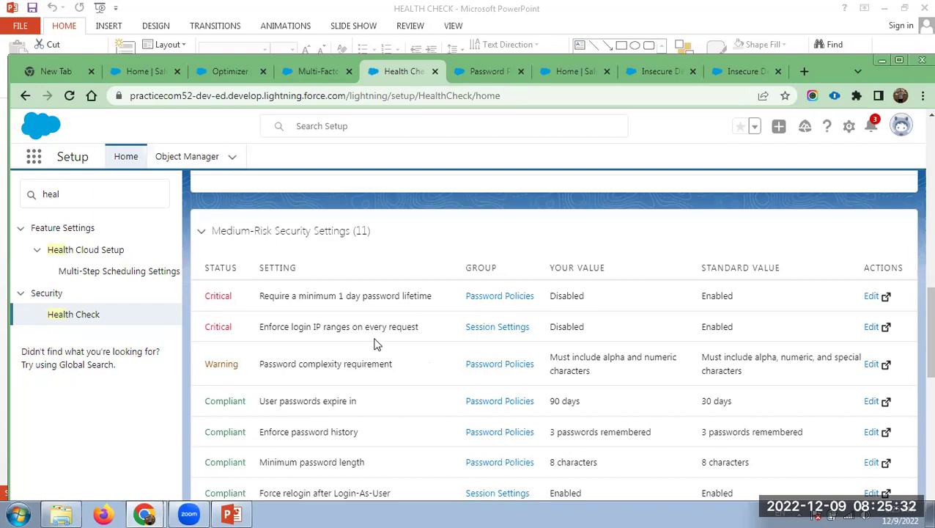
scroll(447, 352, down, 3)
scroll(449, 352, down, 4)
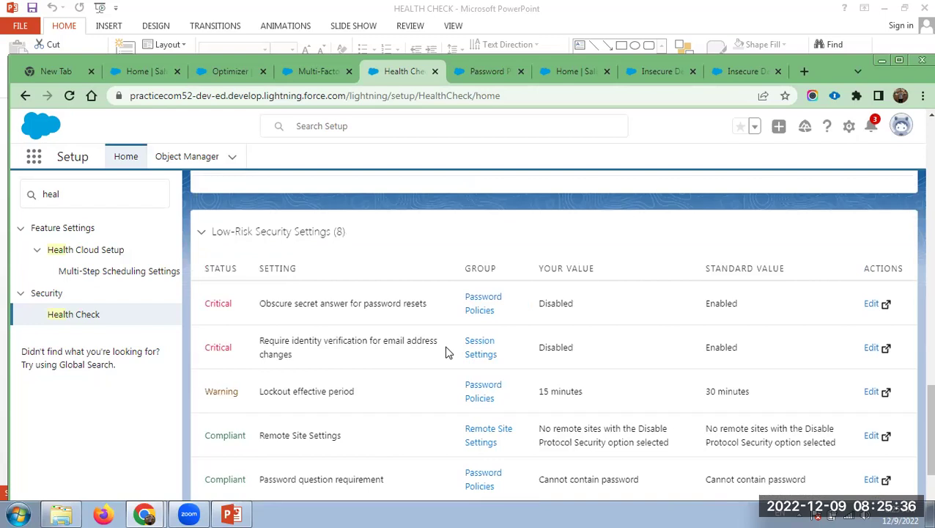
scroll(449, 352, down, 5)
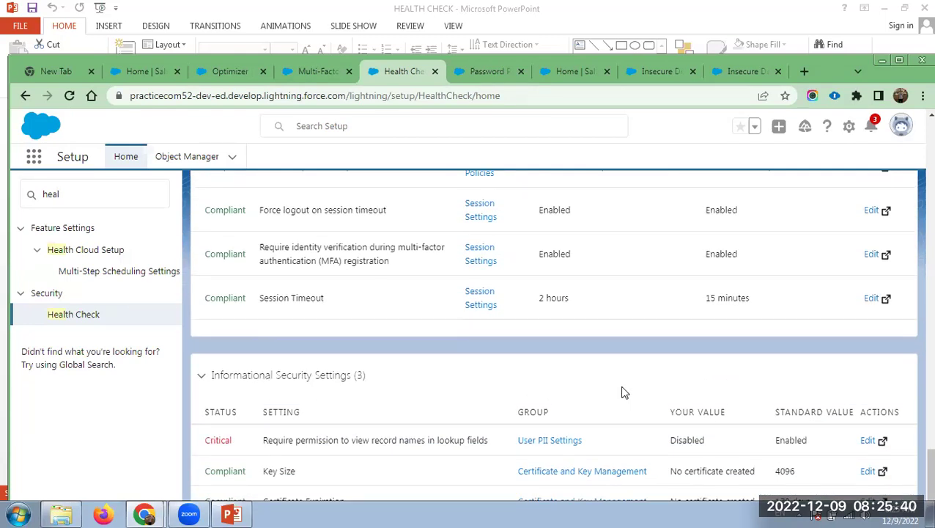
scroll(623, 392, up, 15)
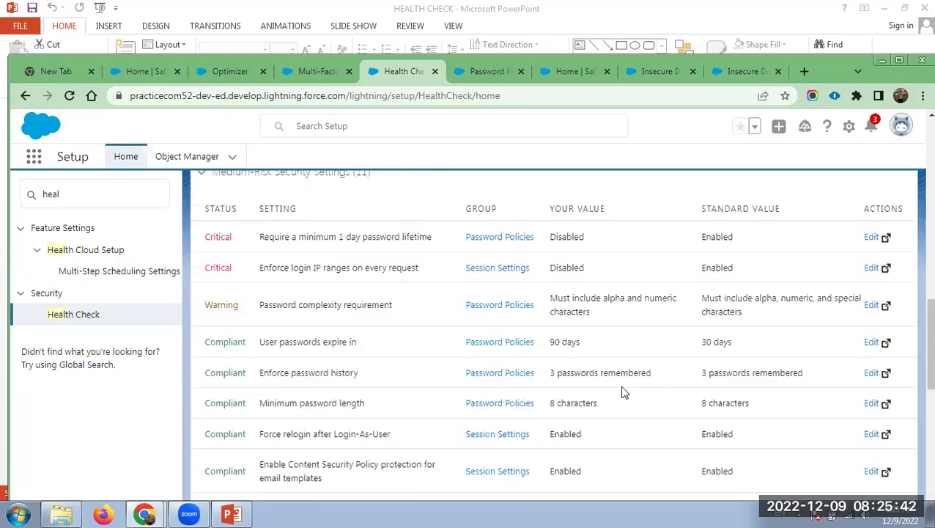
scroll(622, 389, up, 5)
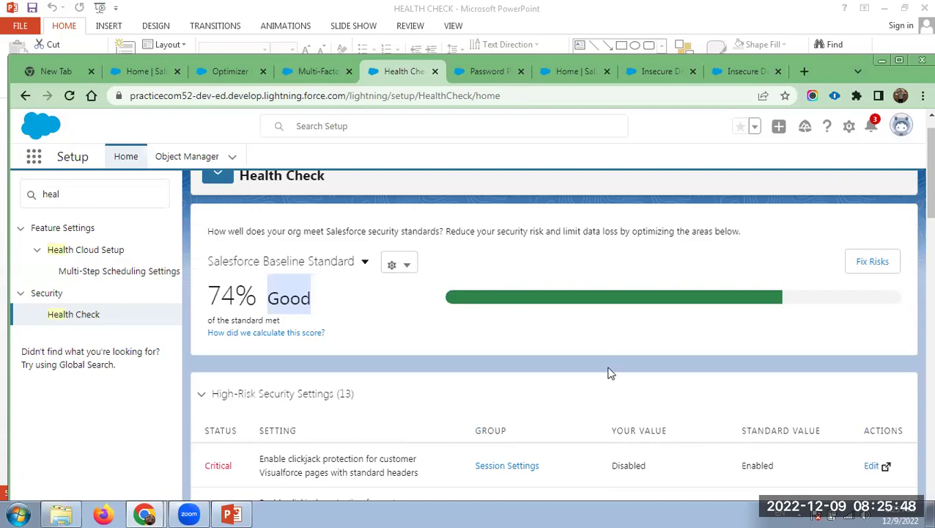
scroll(610, 373, up, 1)
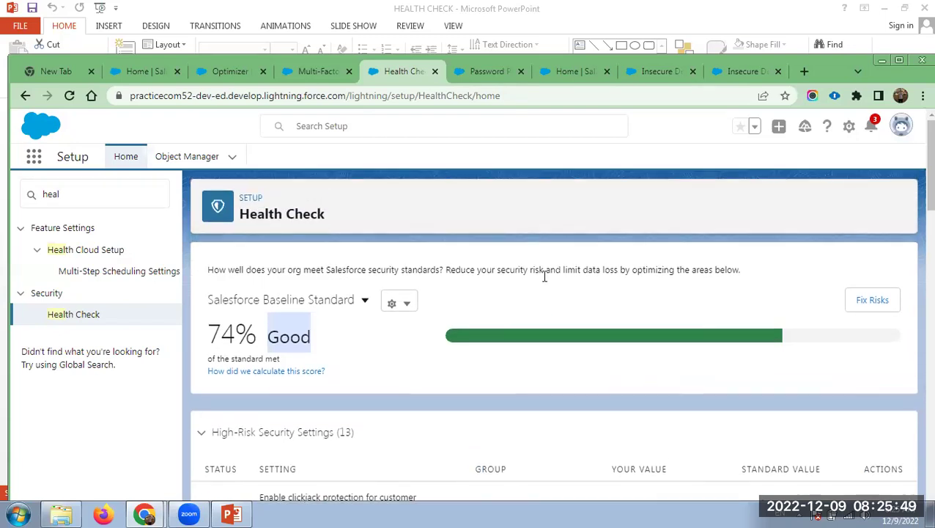
Switch to the HEALTH CHECK presentation in PowerPoint and show slide 6 on the score calculation, followed by the "ANY questions?" slide
click(232, 513)
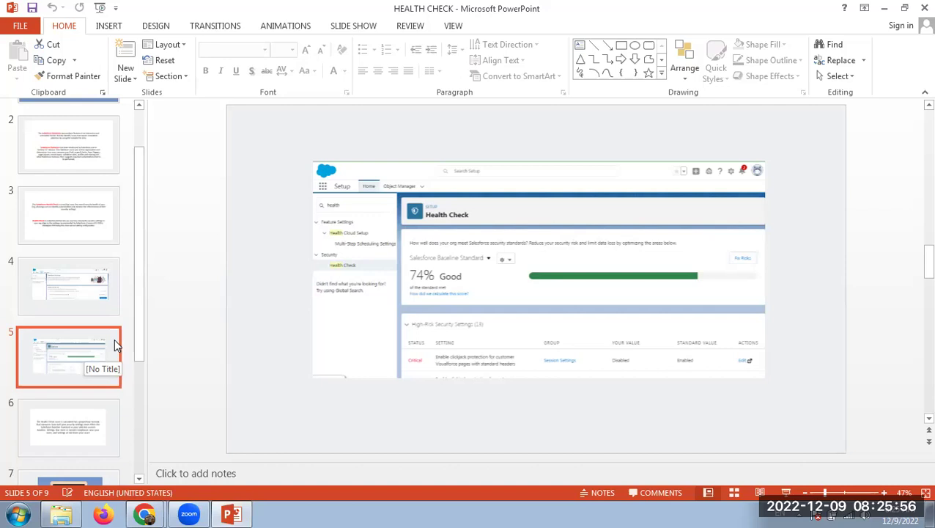
scroll(60, 365, down, 1)
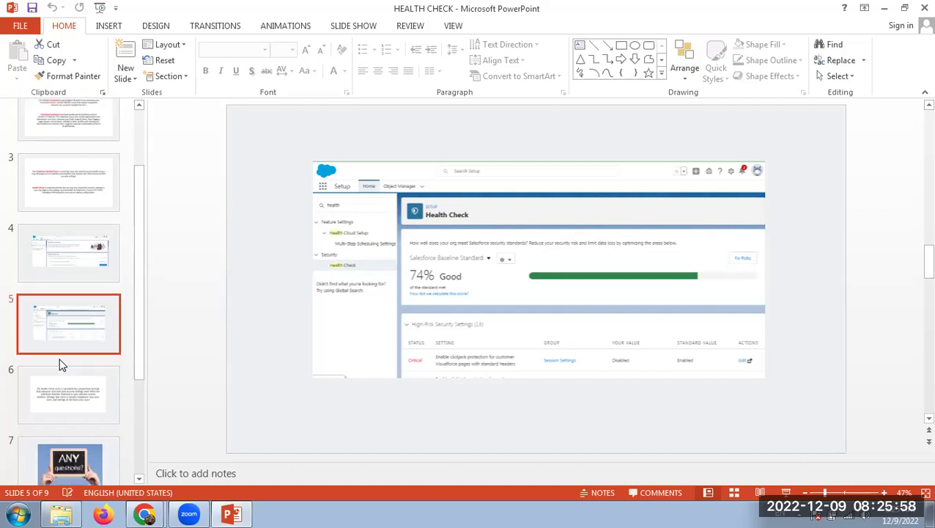
scroll(62, 365, down, 1)
click(62, 364)
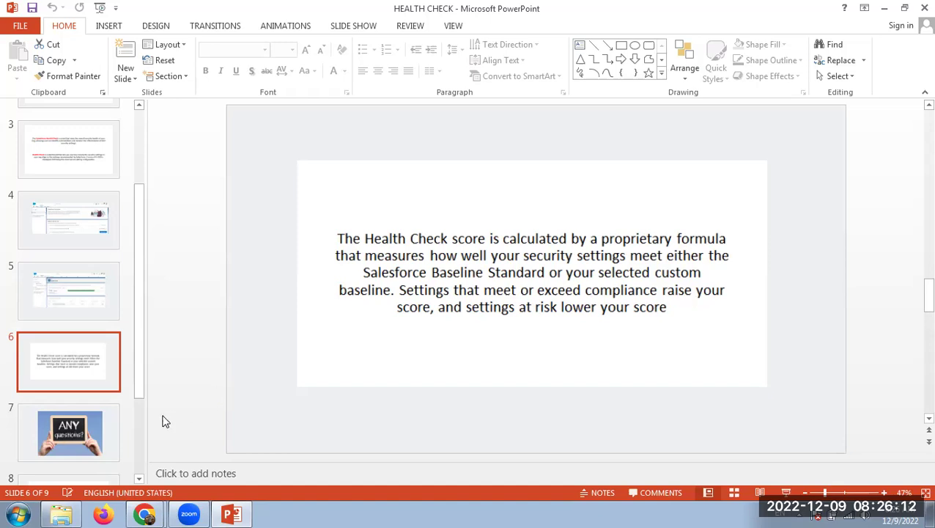
click(93, 430)
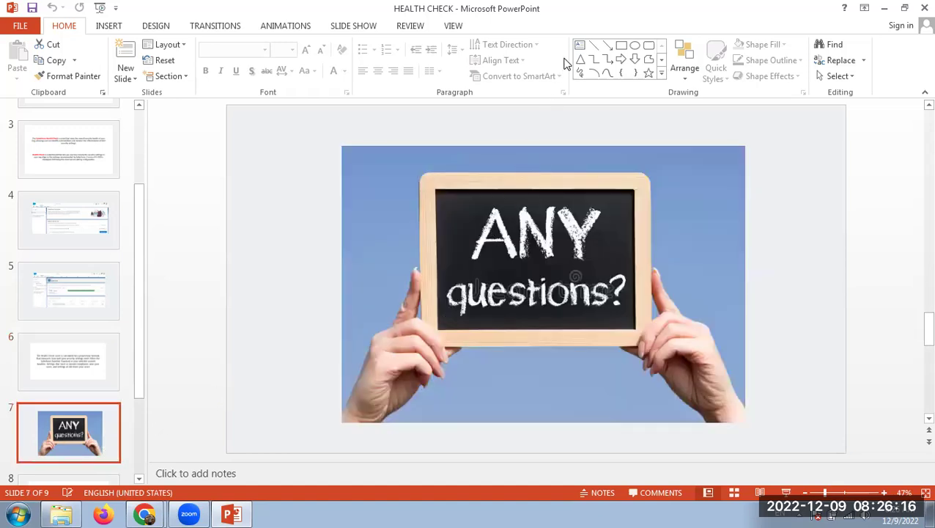